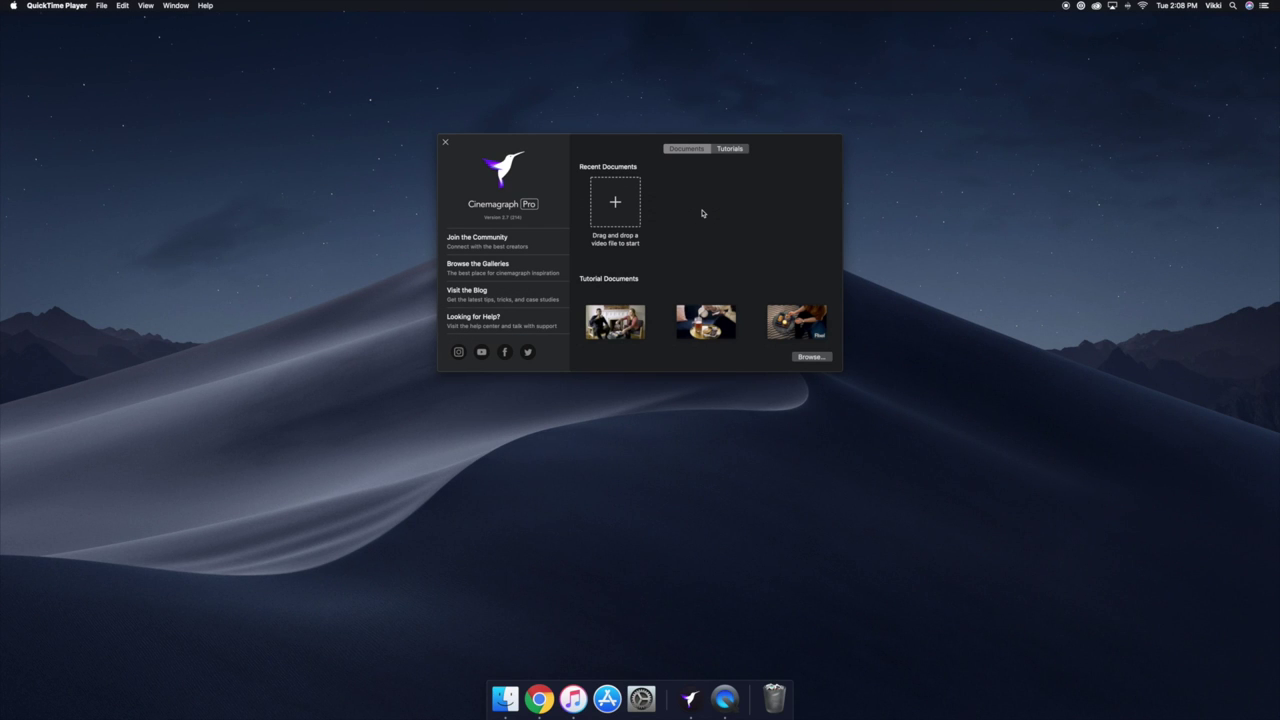
Step: Browse the Tutorials videos, then return to Documents to find the woman-on-the-car project
left_click(730, 150)
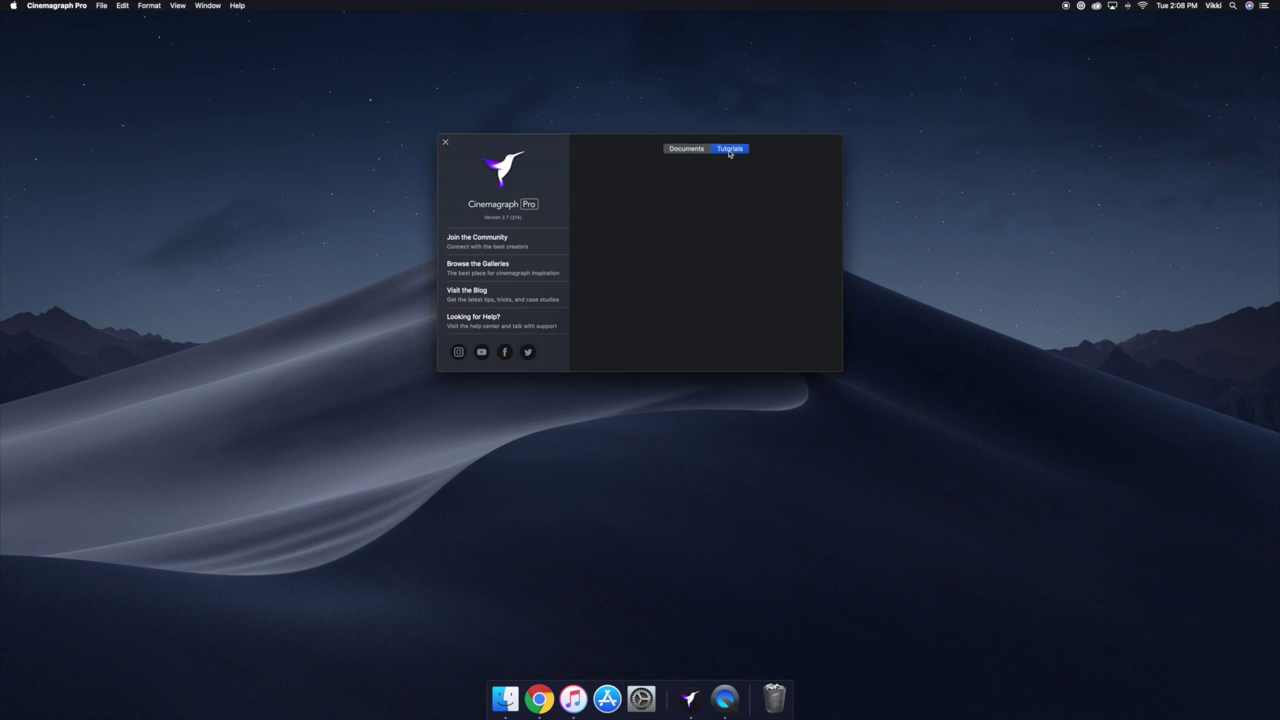
scroll(699, 274, "down", 10)
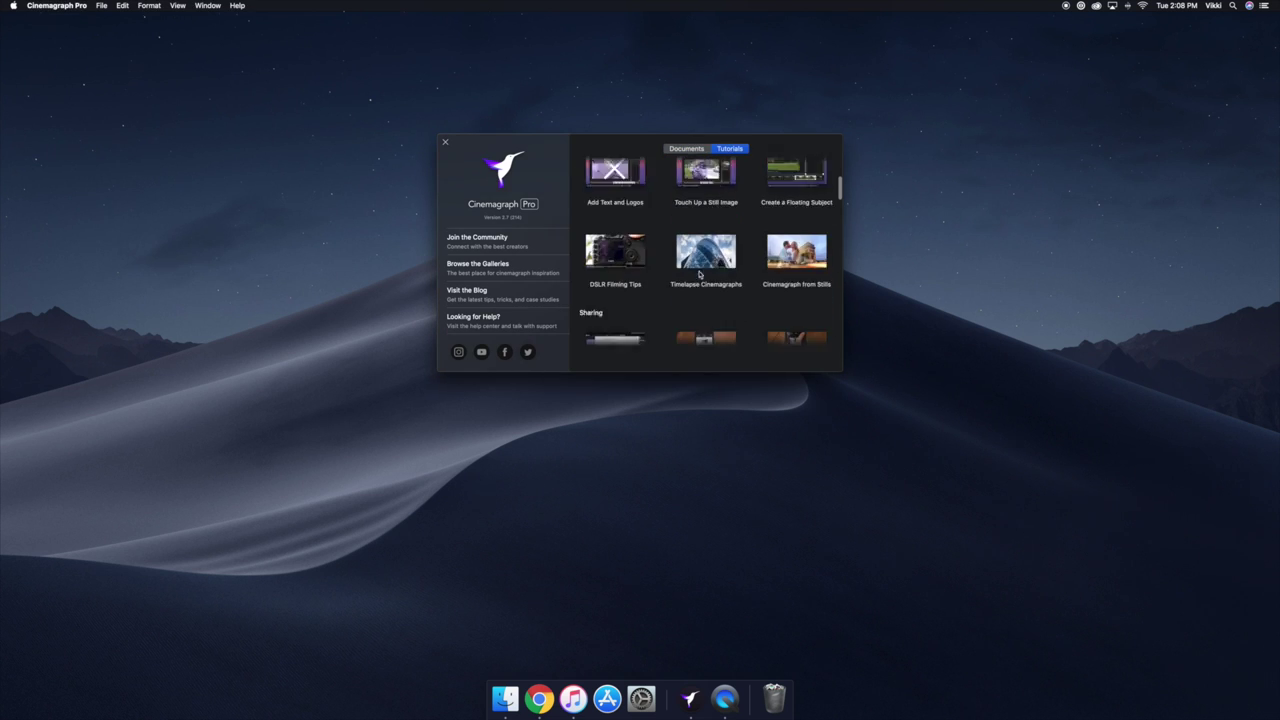
scroll(699, 274, "up", 8)
scroll(699, 274, "up", 2)
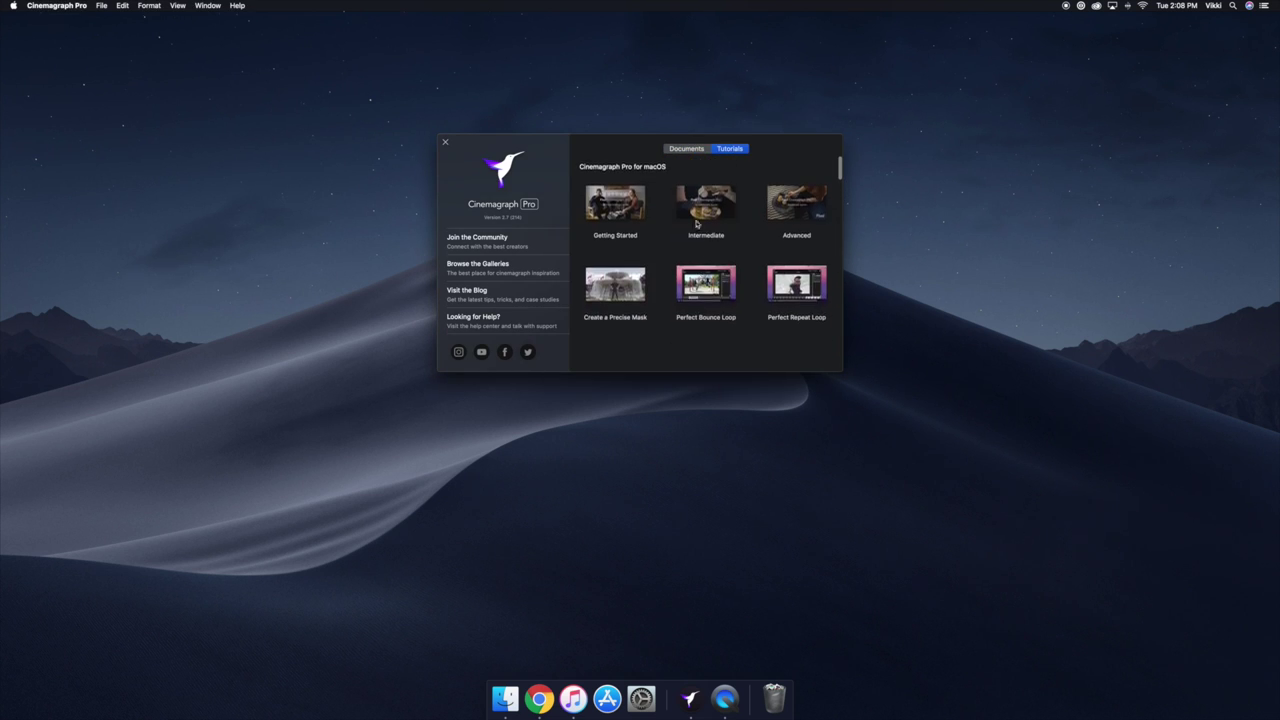
left_click(688, 150)
scroll(650, 257, "down", 2)
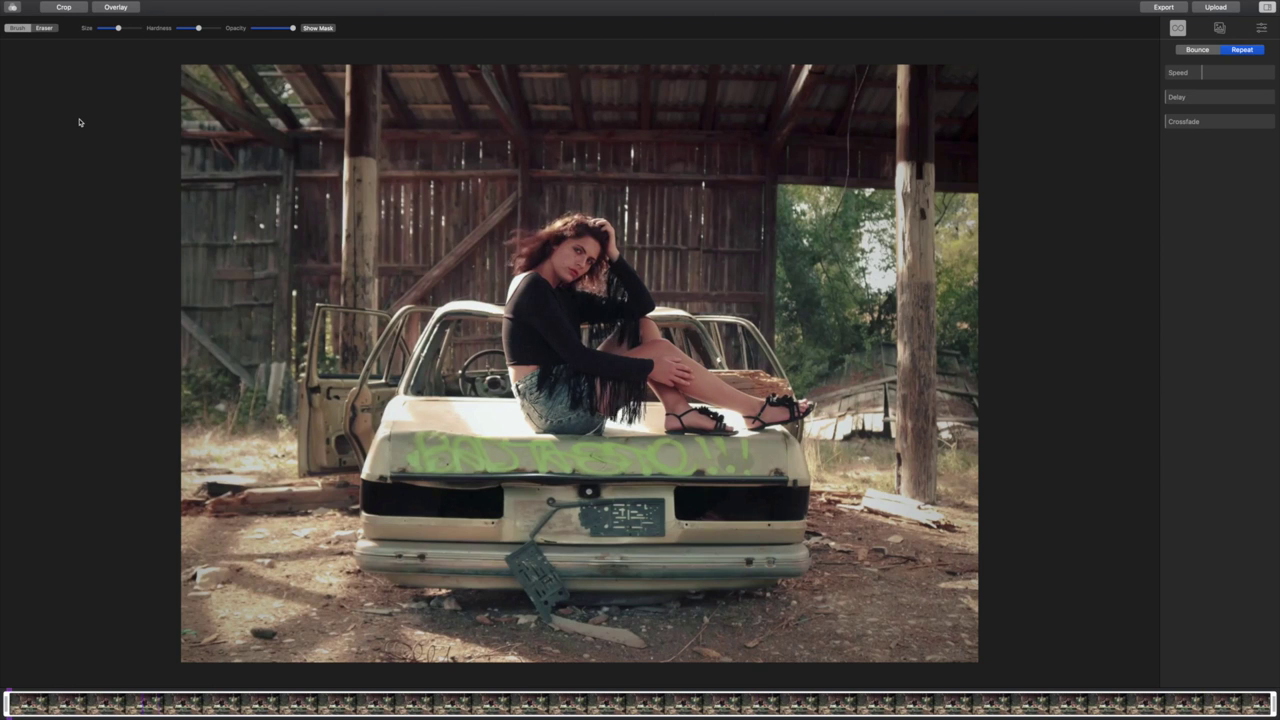
Step: Switch the editor into Overlay mode for the car scene
left_click(116, 8)
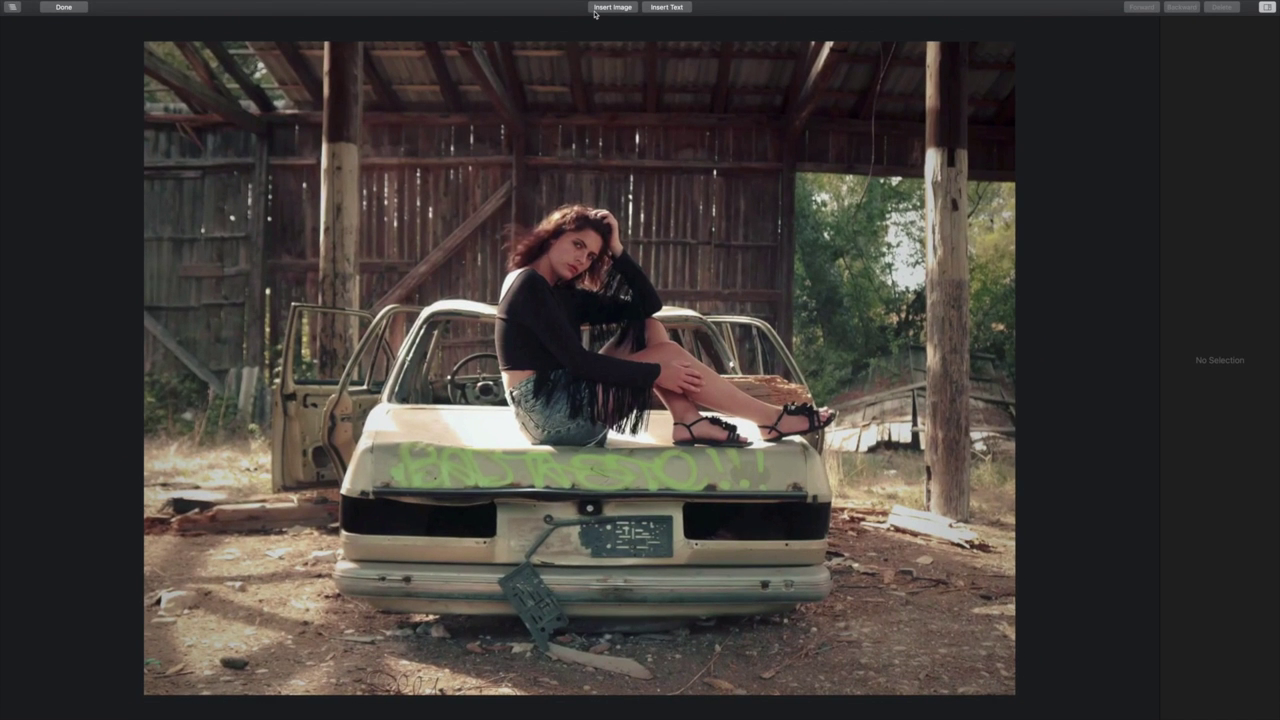
Step: Insert the white logotype PNG and drop the black logotype PNG from the Desktop onto the frame
left_click(594, 8)
left_click(602, 65)
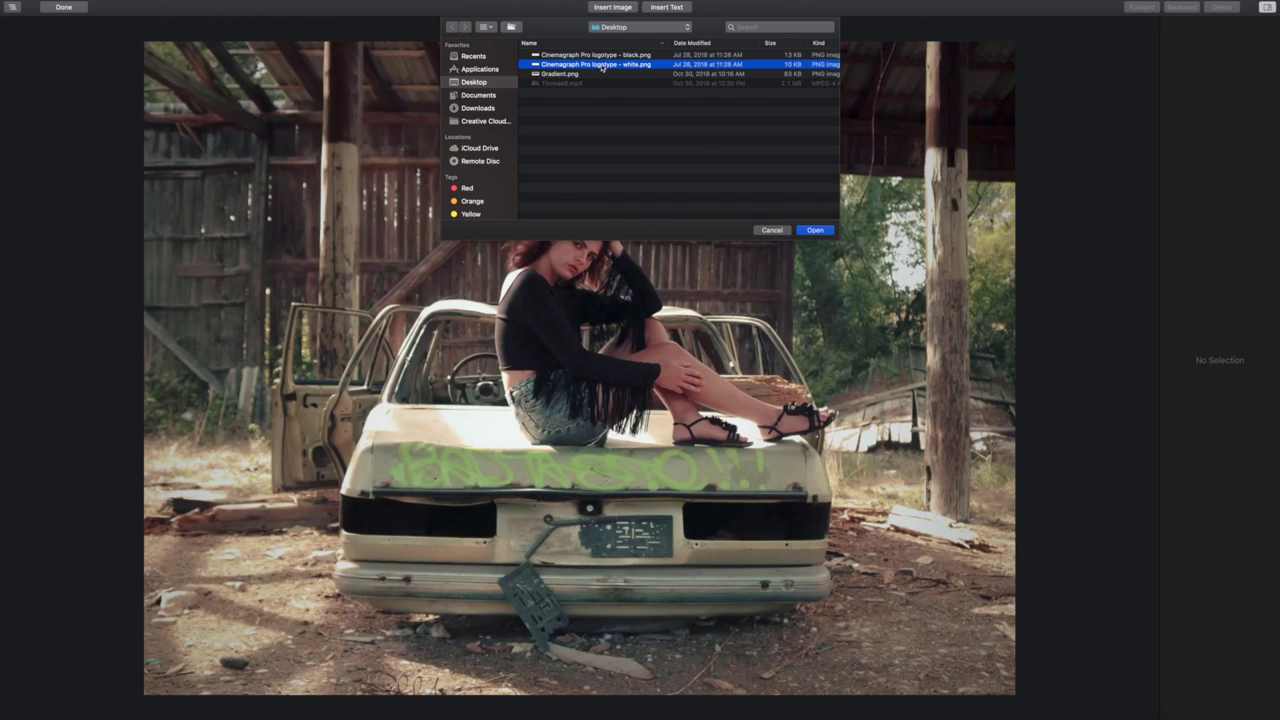
left_click(815, 230)
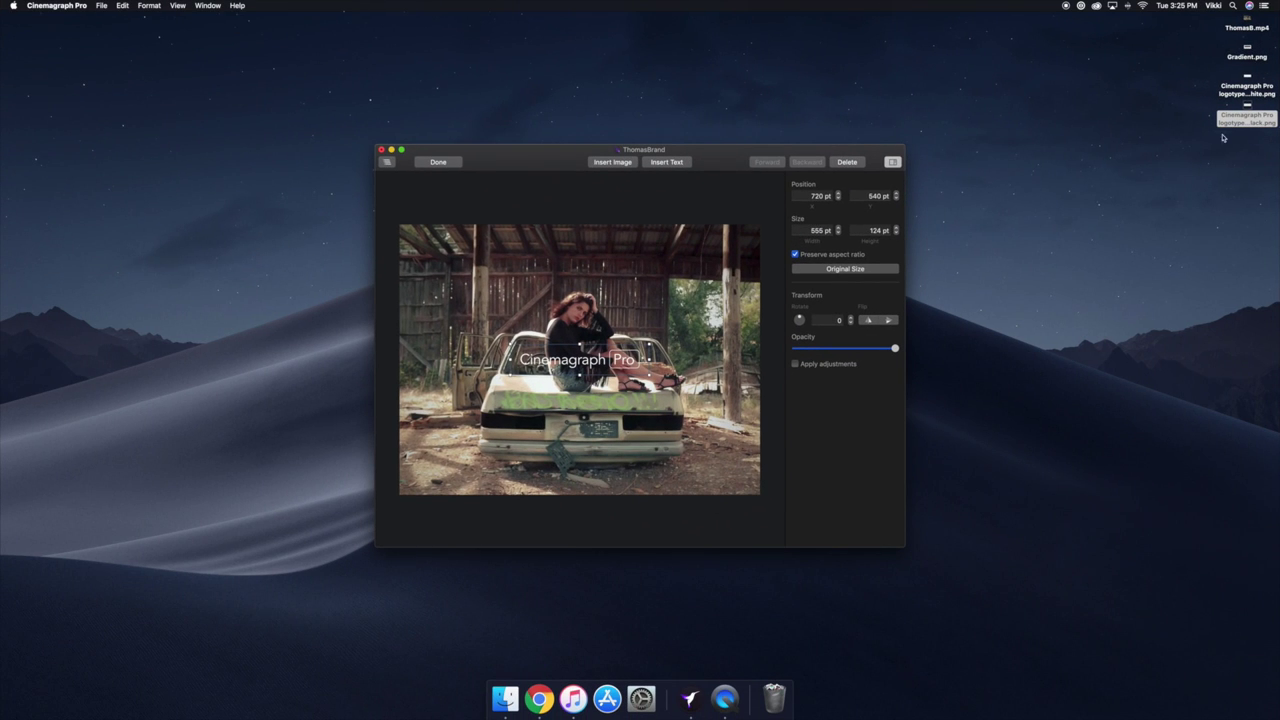
left_click_drag(1246, 117, 590, 452)
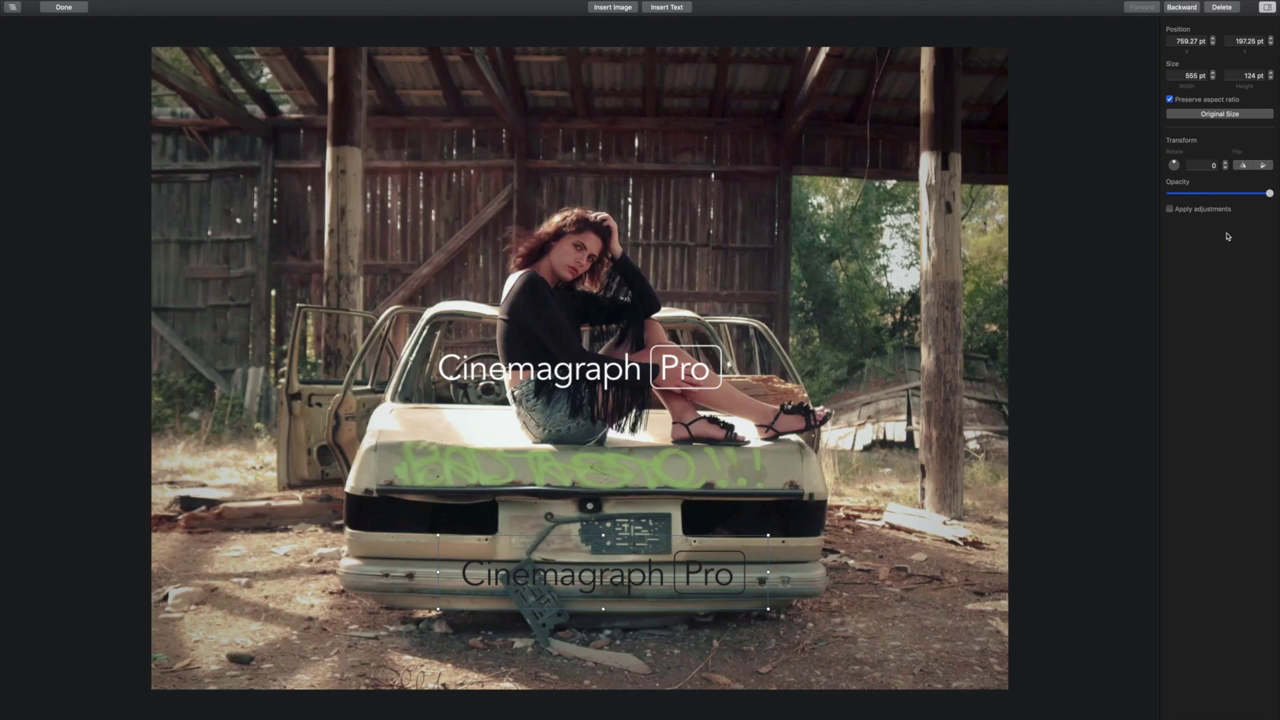
left_click(14, 7)
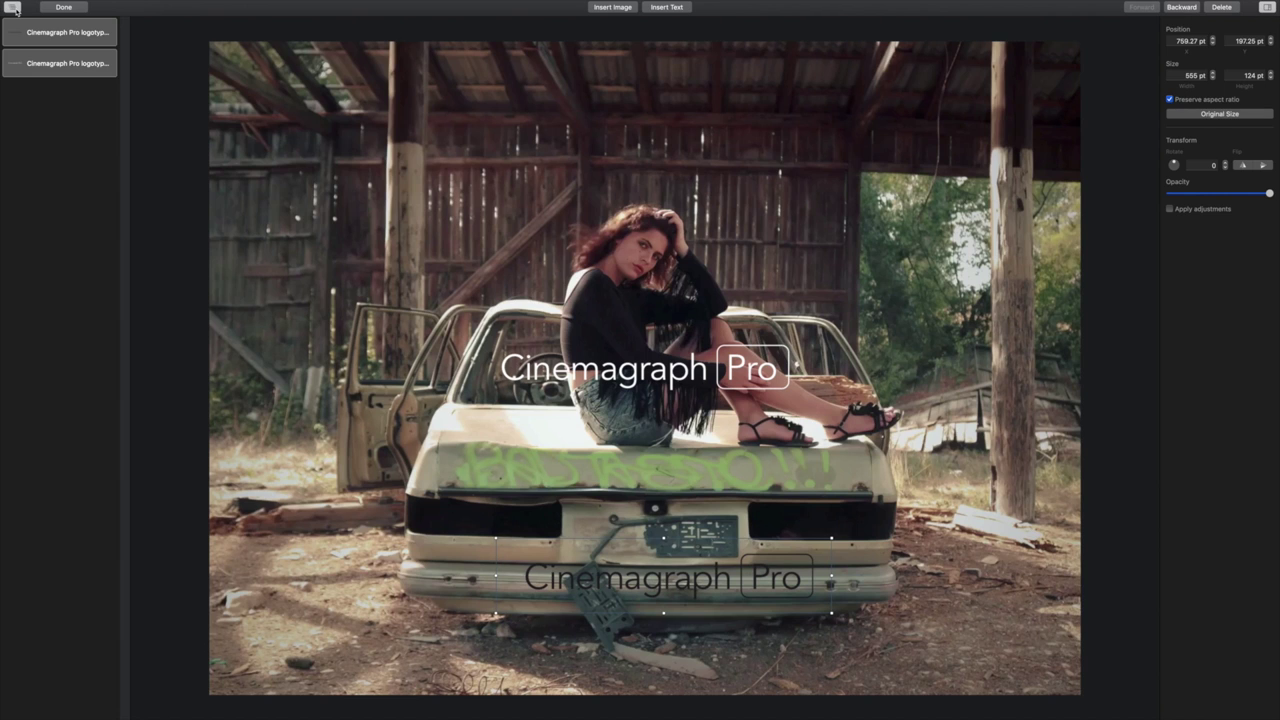
Step: Delete the black logotype overlay on the car's bumper
left_click(523, 582)
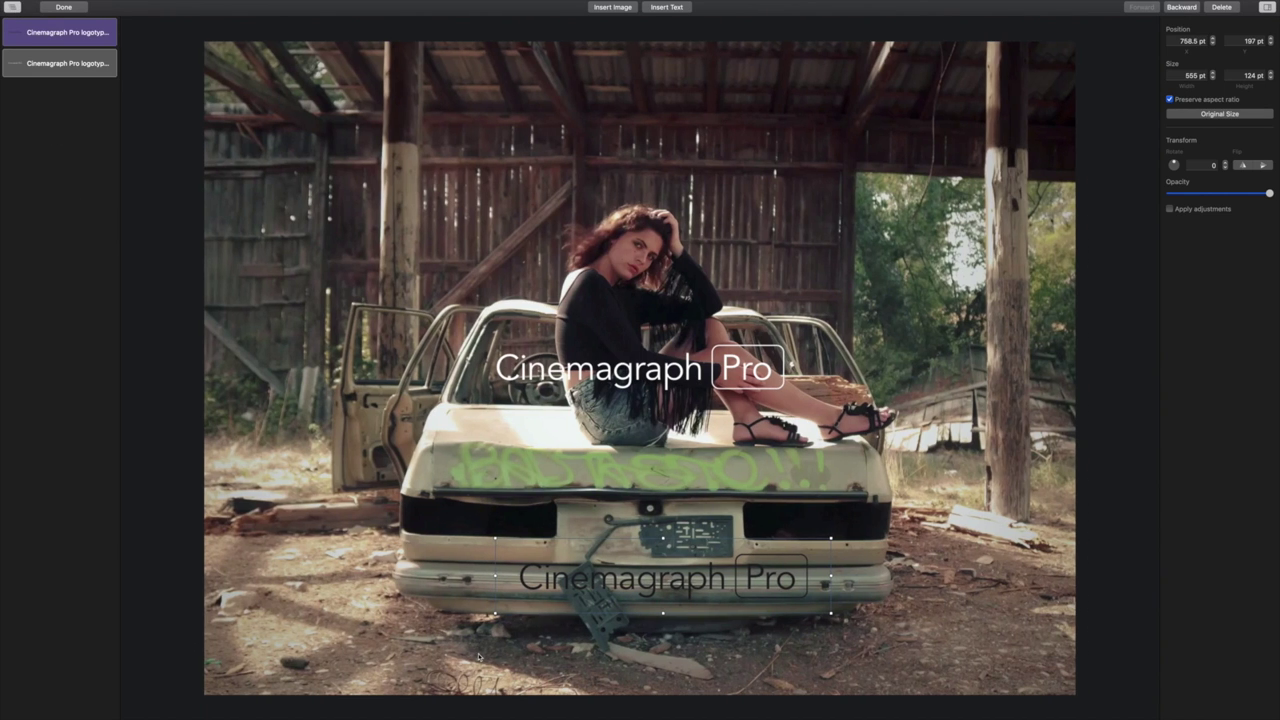
key("Delete")
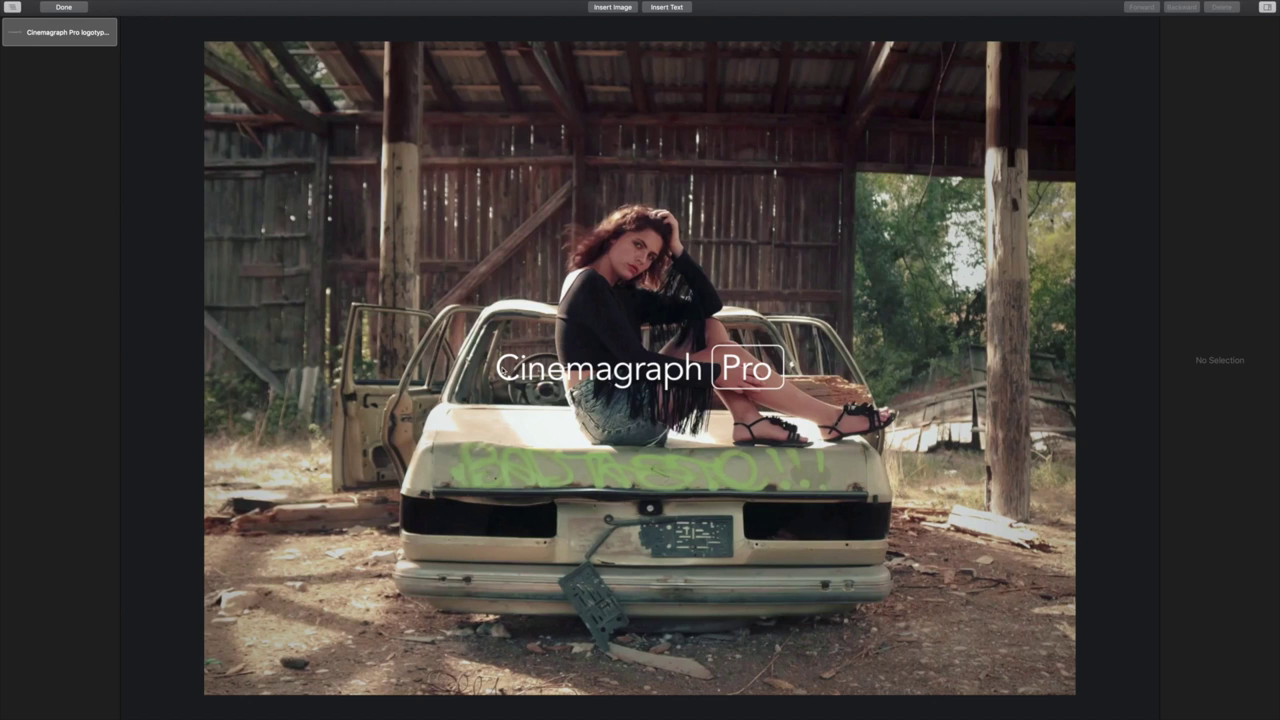
Step: Move the white logo to the top, enlarge it to 597 × 133 pt, centred at 720 pt
left_click(503, 372)
left_click_drag(503, 372, 497, 131)
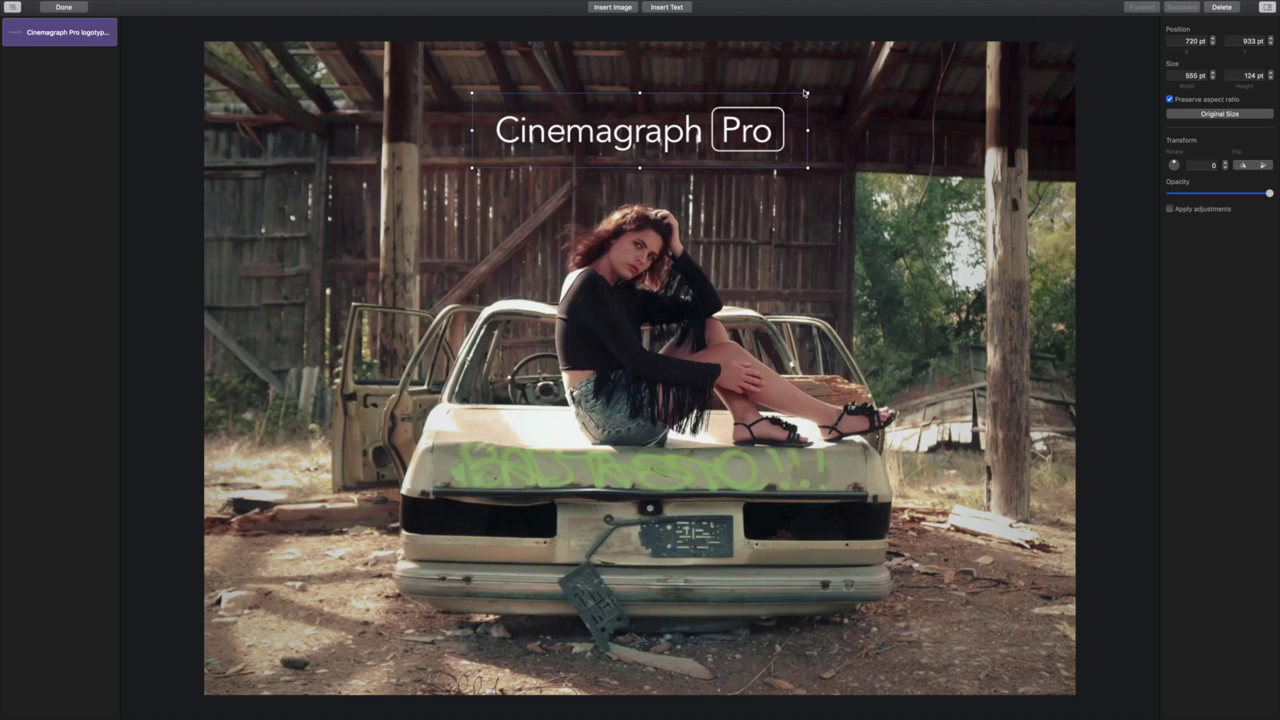
left_click_drag(807, 94, 833, 87)
left_click_drag(645, 135, 632, 130)
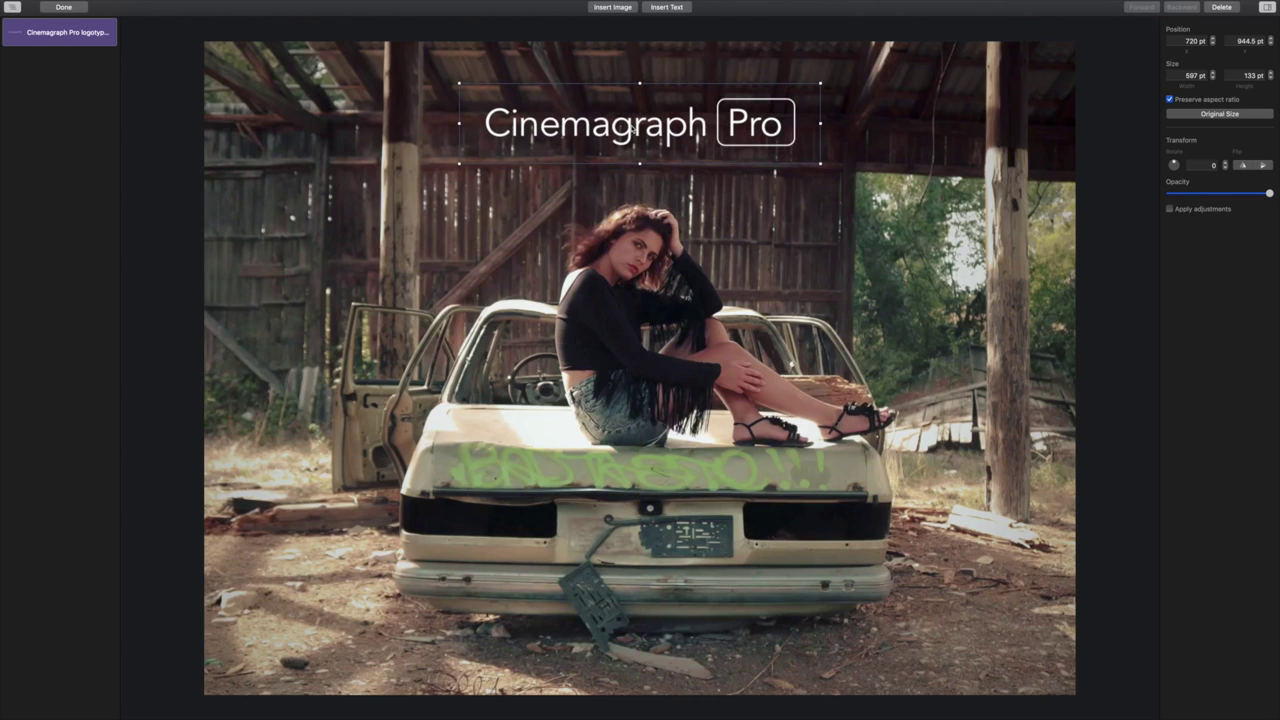
Step: Add the 26 pt text 'Create imagery that gets noticed' centred beneath the logo
left_click(672, 9)
type("Create imagery")
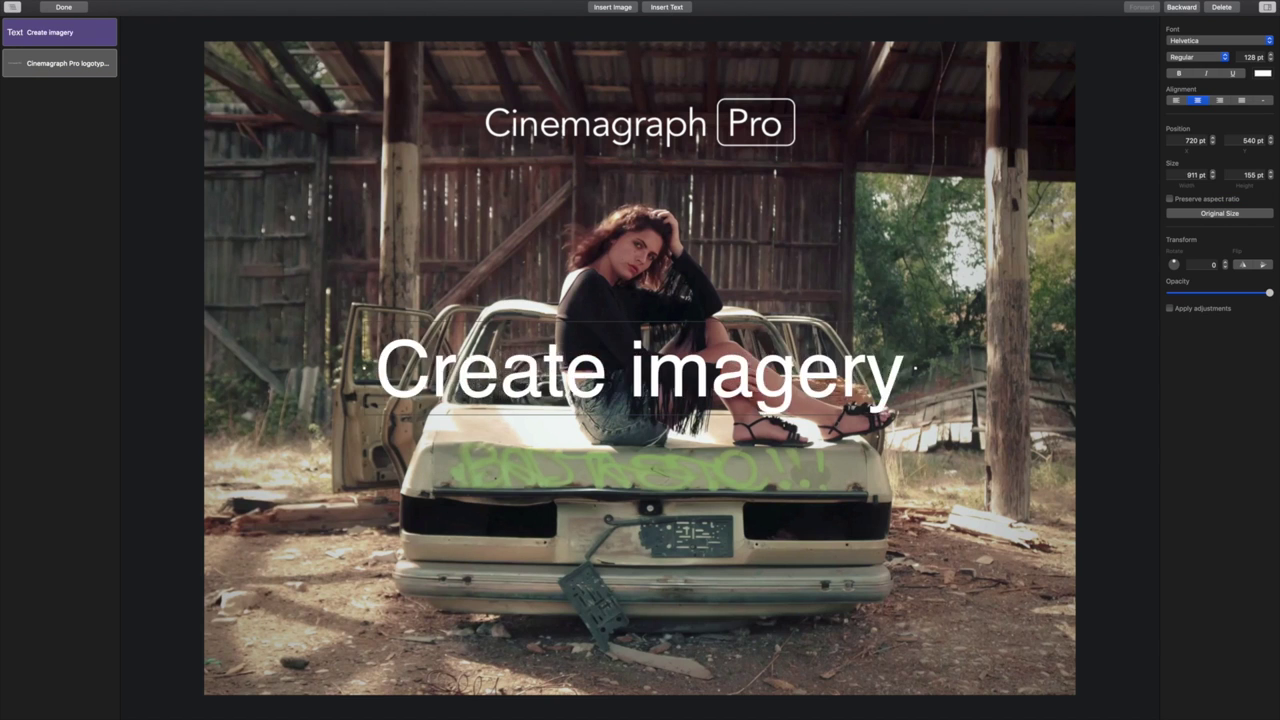
type(" that gets noti")
left_click(1252, 57)
type("26")
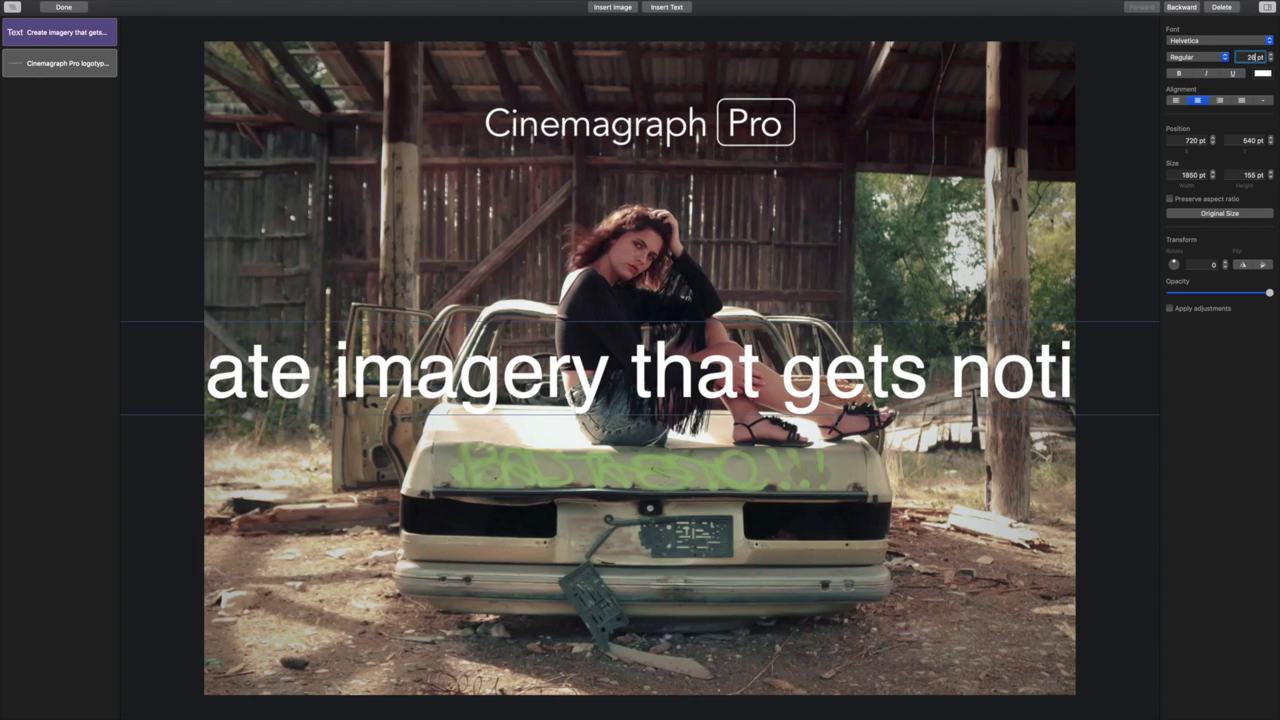
key("Return")
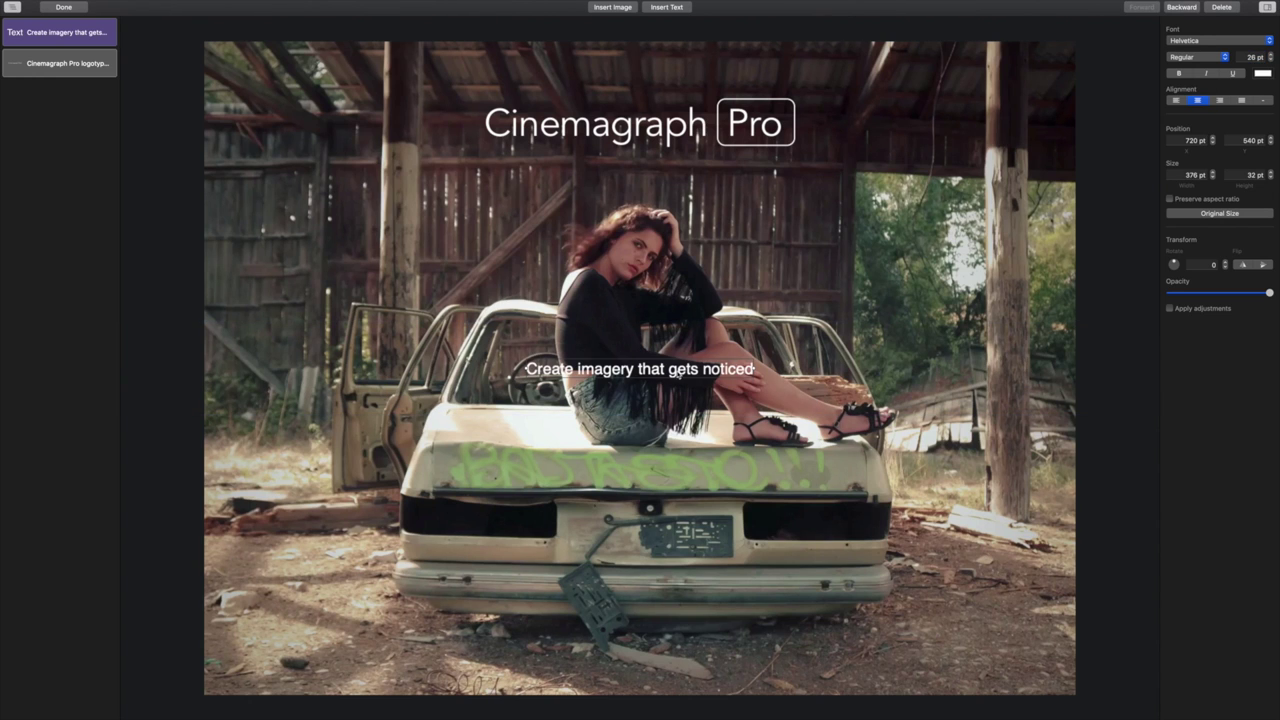
left_click_drag(684, 375, 684, 171)
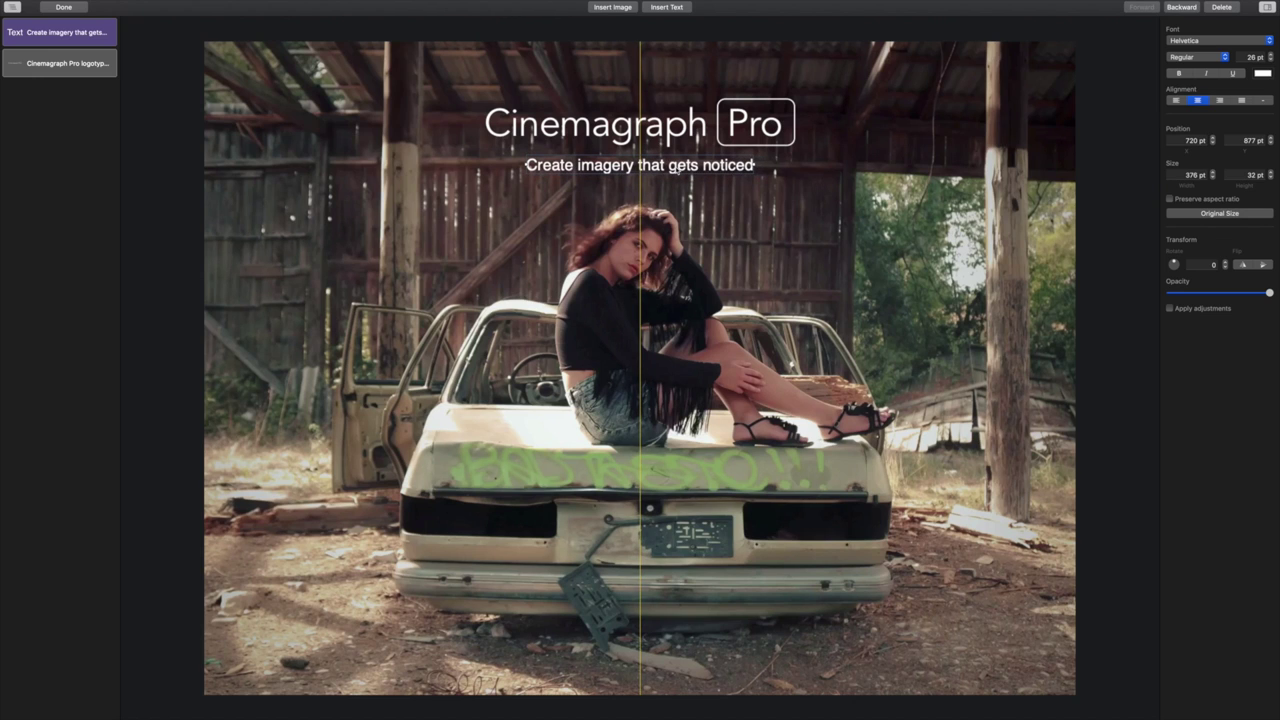
left_click_drag(680, 170, 680, 170)
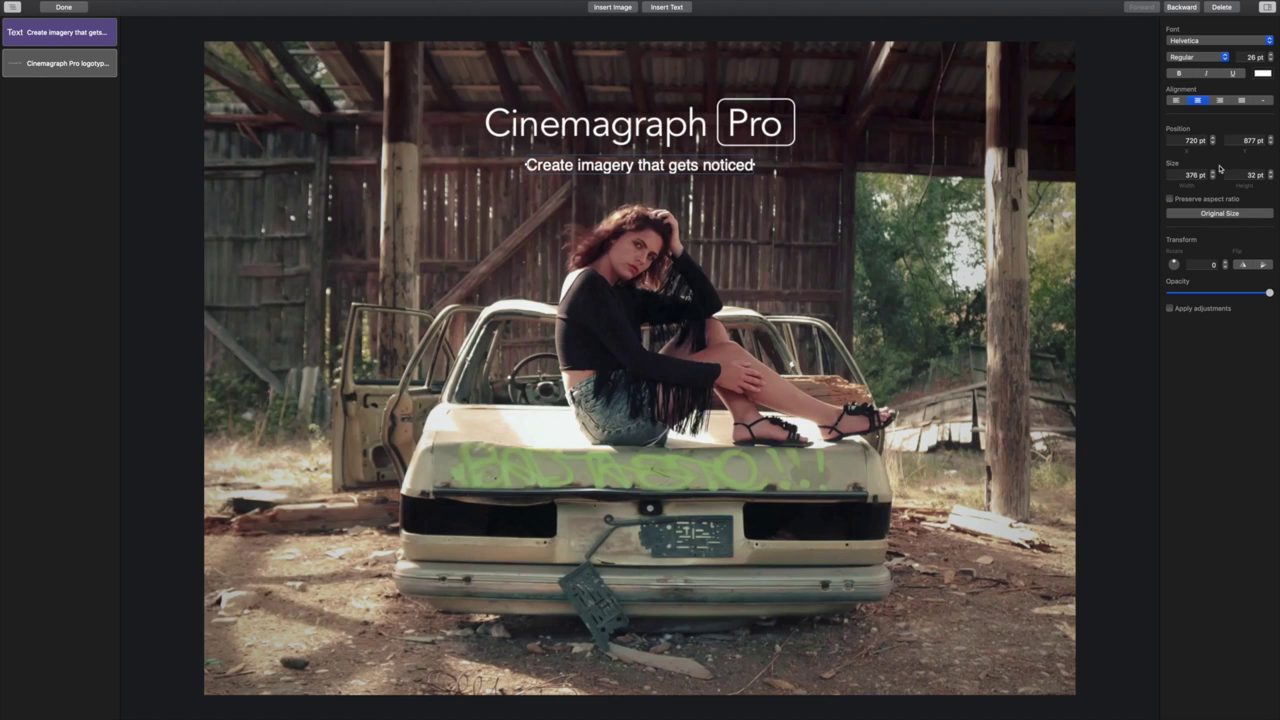
Step: Colour the tagline purple with hex 7655FC, then change it back to Snow white
left_click(1263, 75)
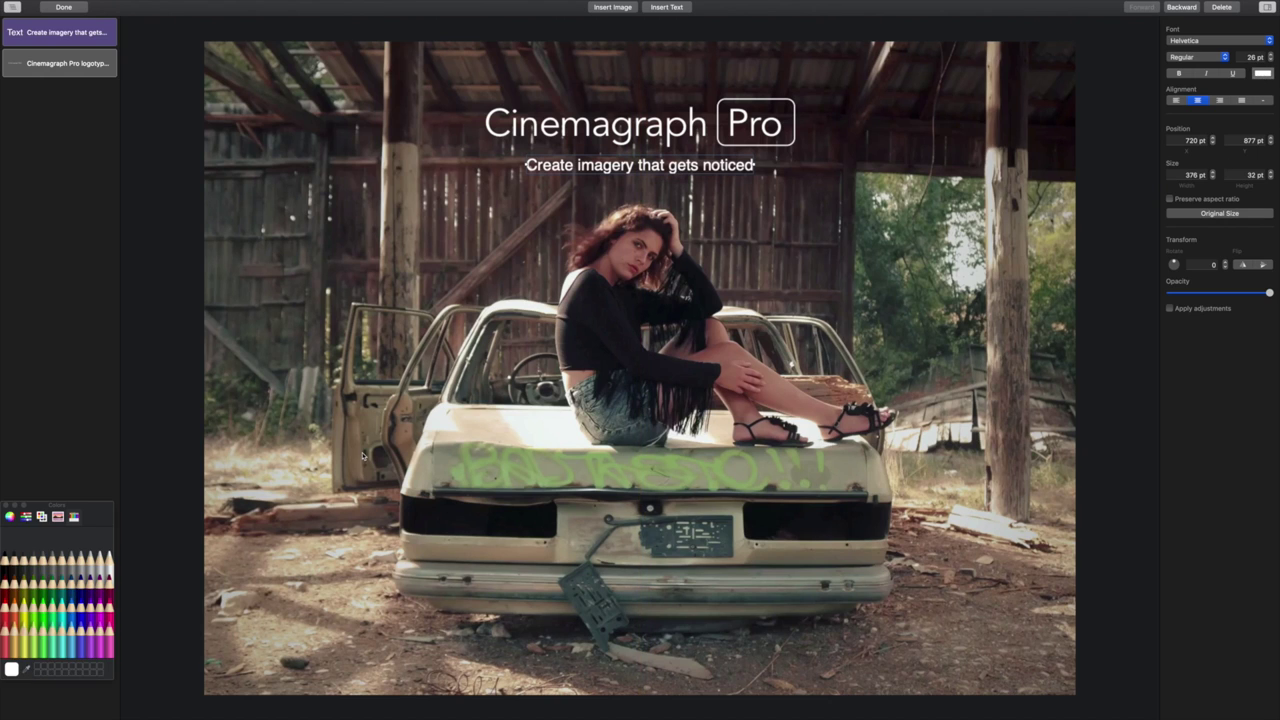
left_click(27, 518)
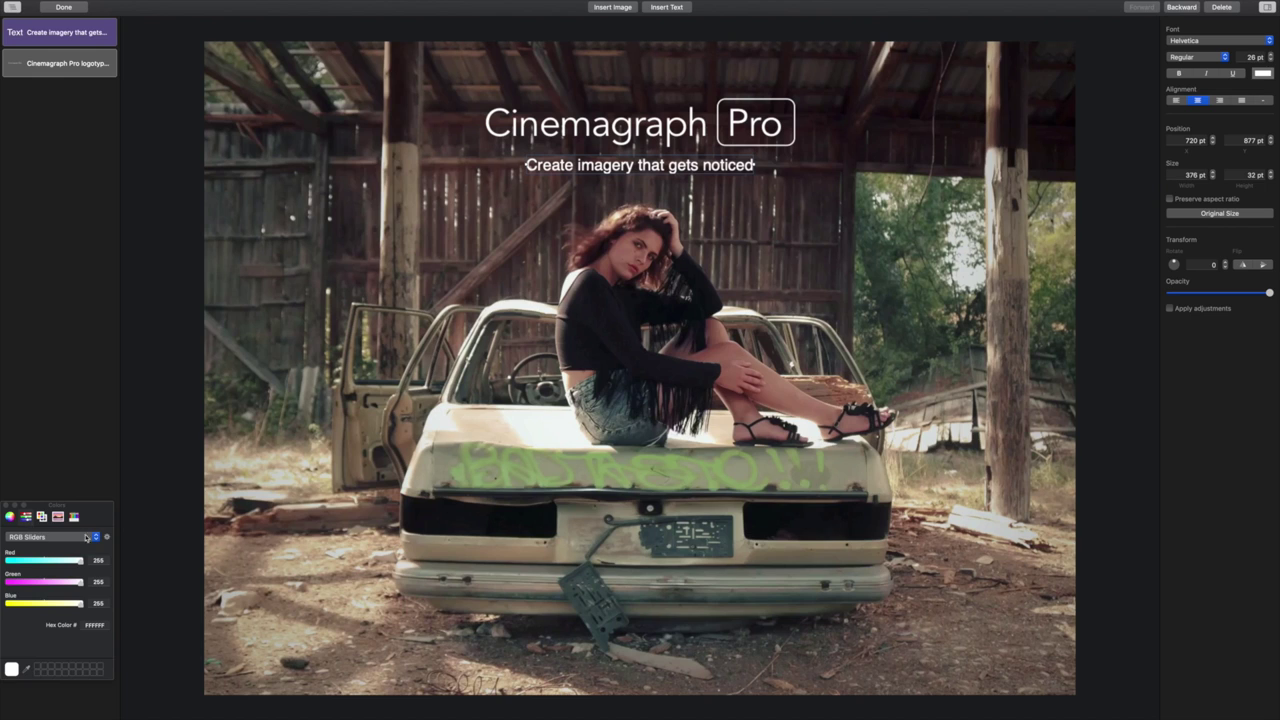
left_click(107, 625)
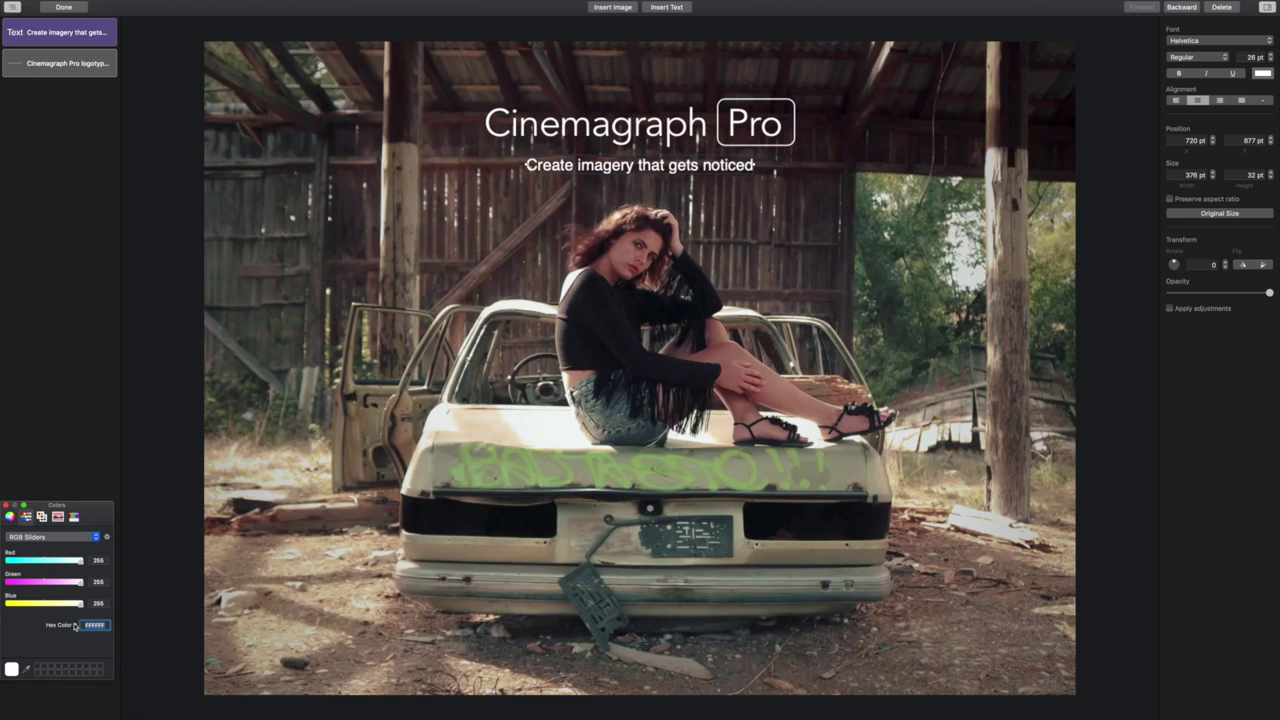
type("7655FC")
key("Return")
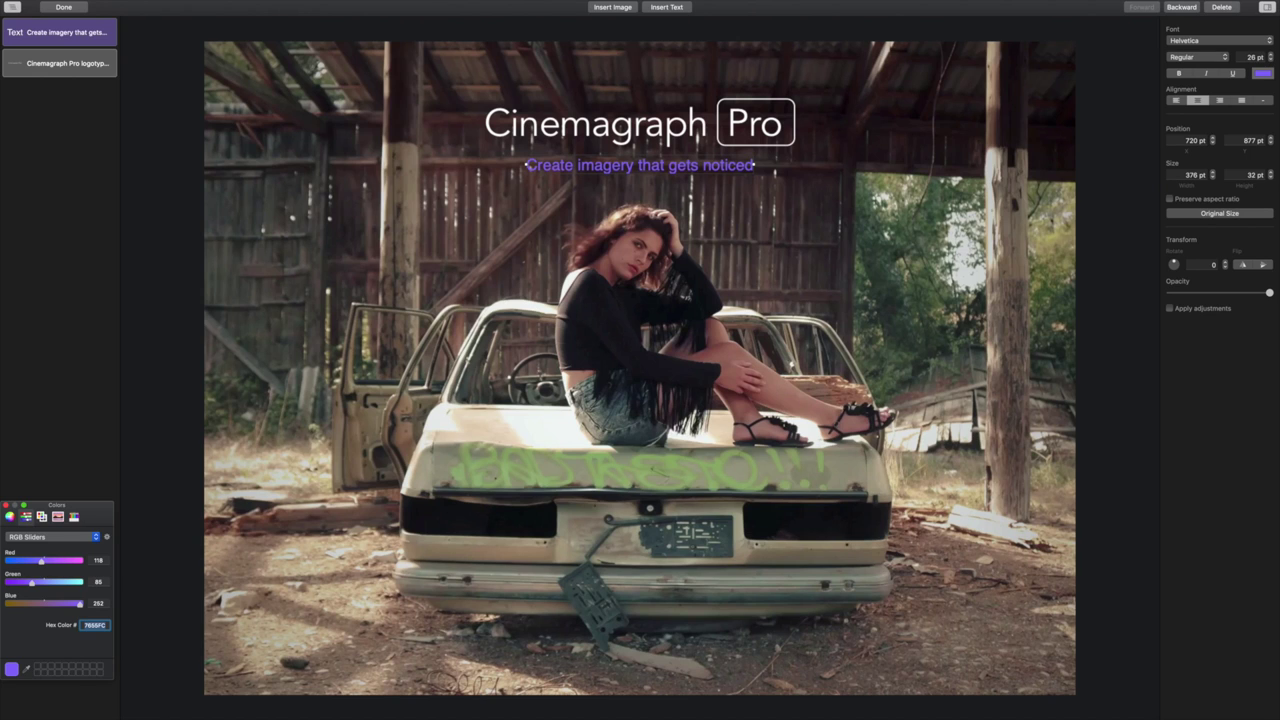
left_click(74, 517)
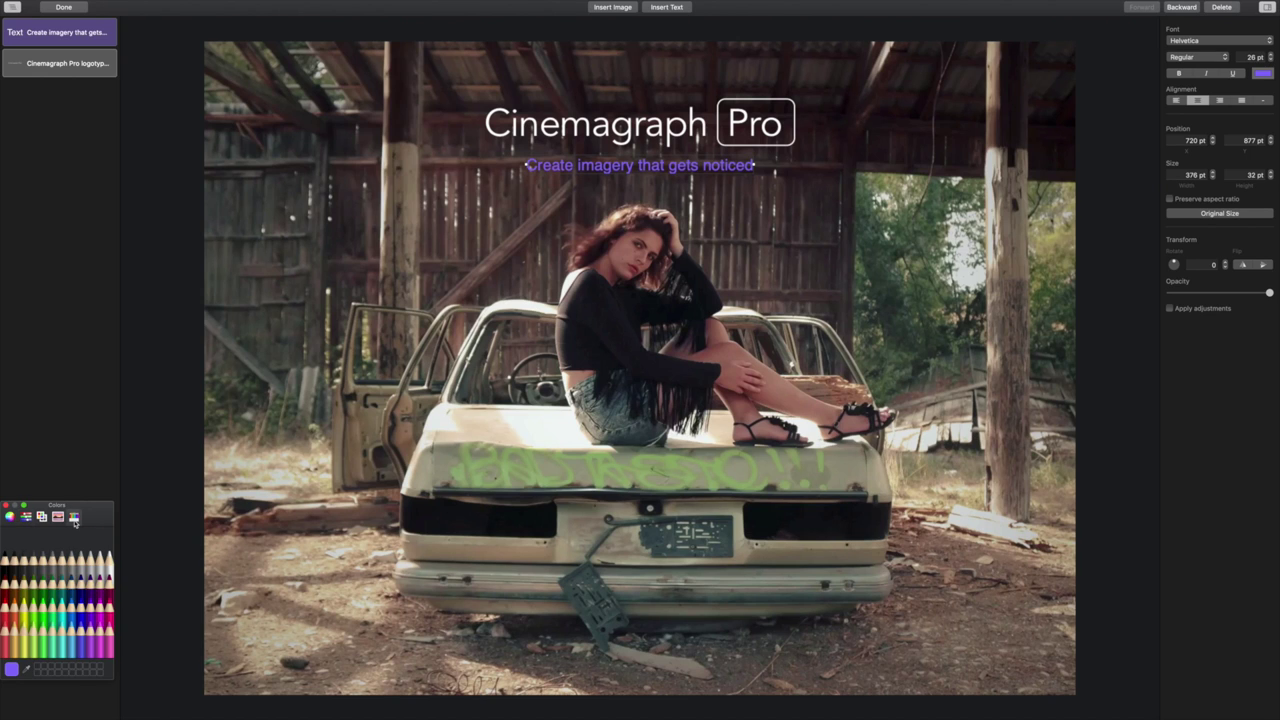
left_click(108, 560)
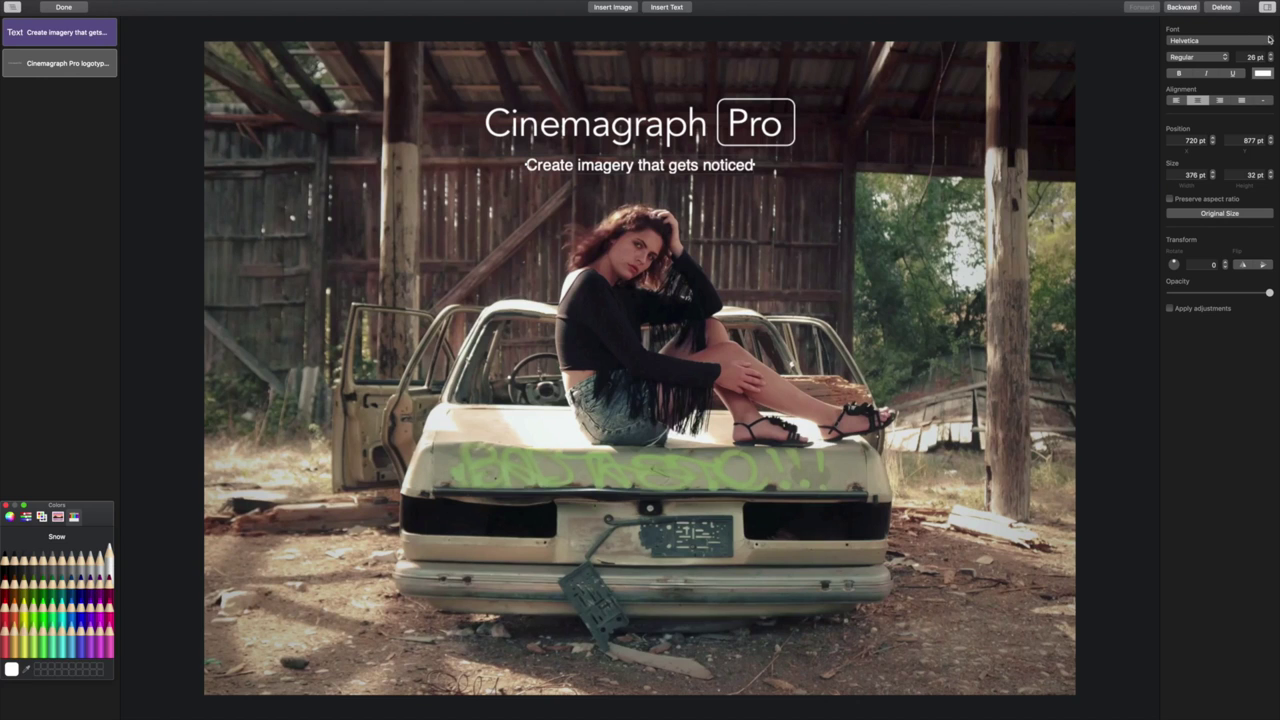
Step: Change the tagline font to Avenir in the Light style and deselect it to preview
left_click(1269, 41)
mouse_move(1218, 8)
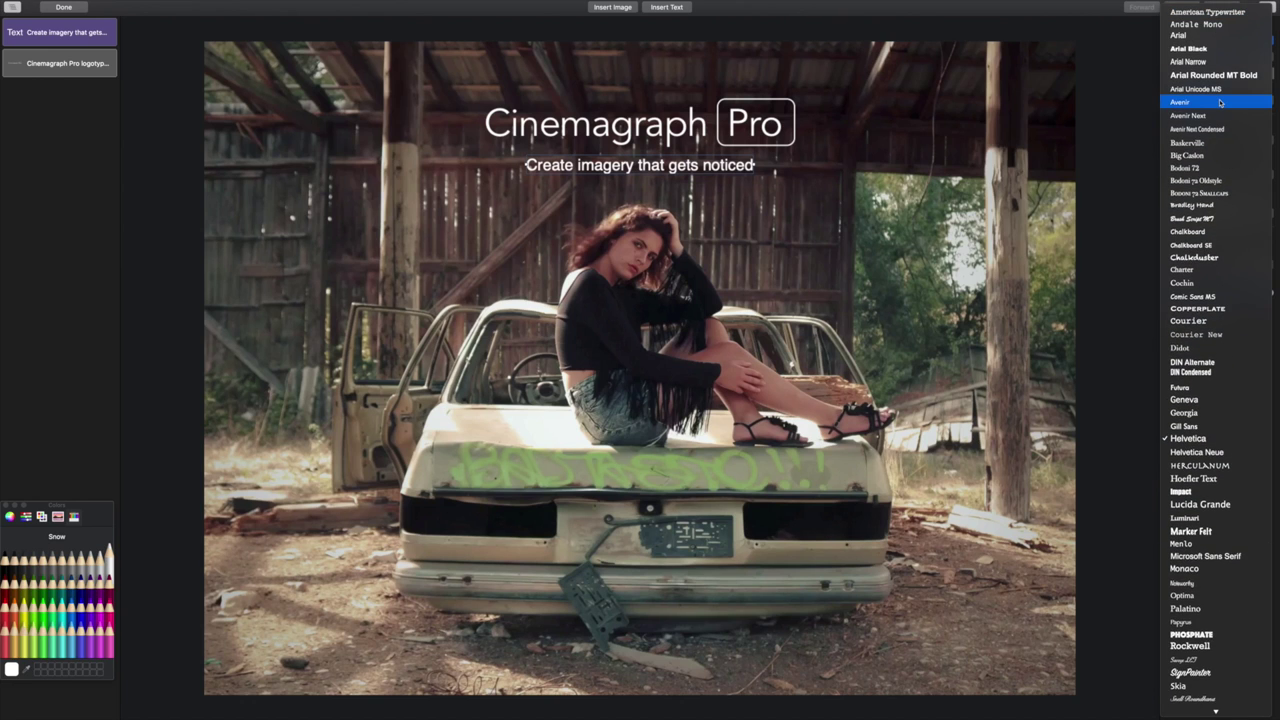
left_click(1220, 103)
left_click(1225, 60)
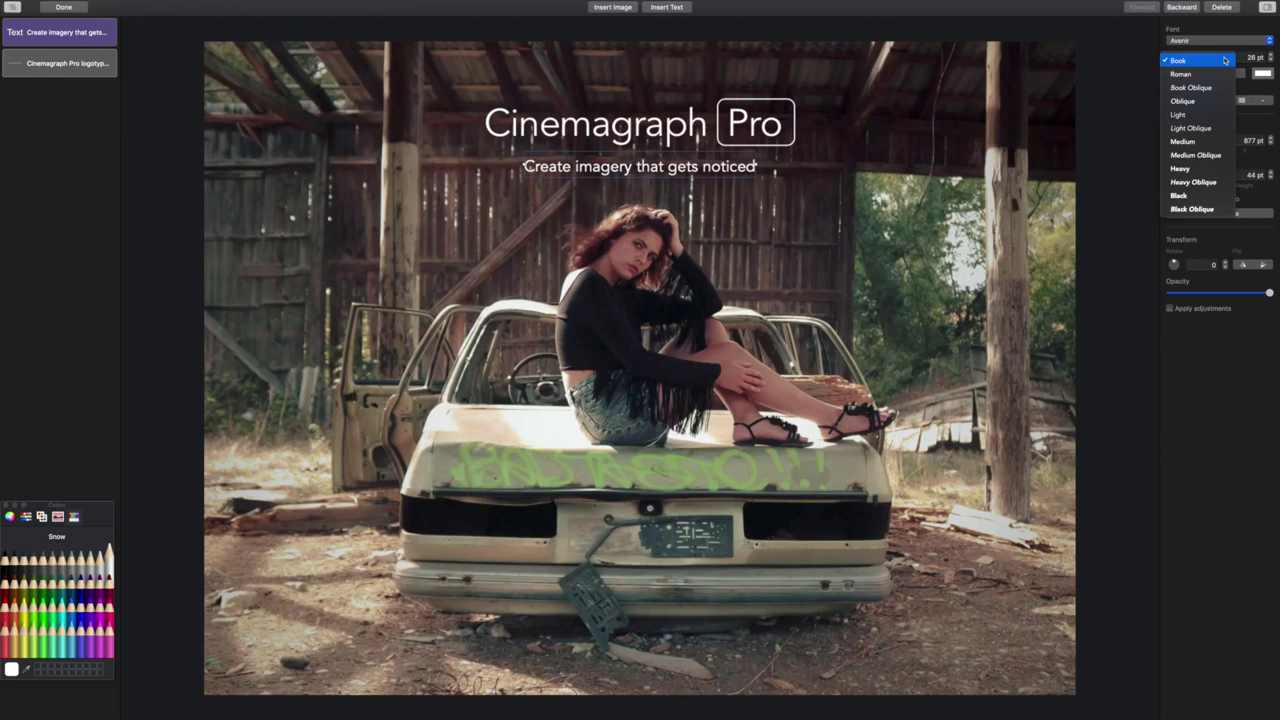
left_click(1206, 115)
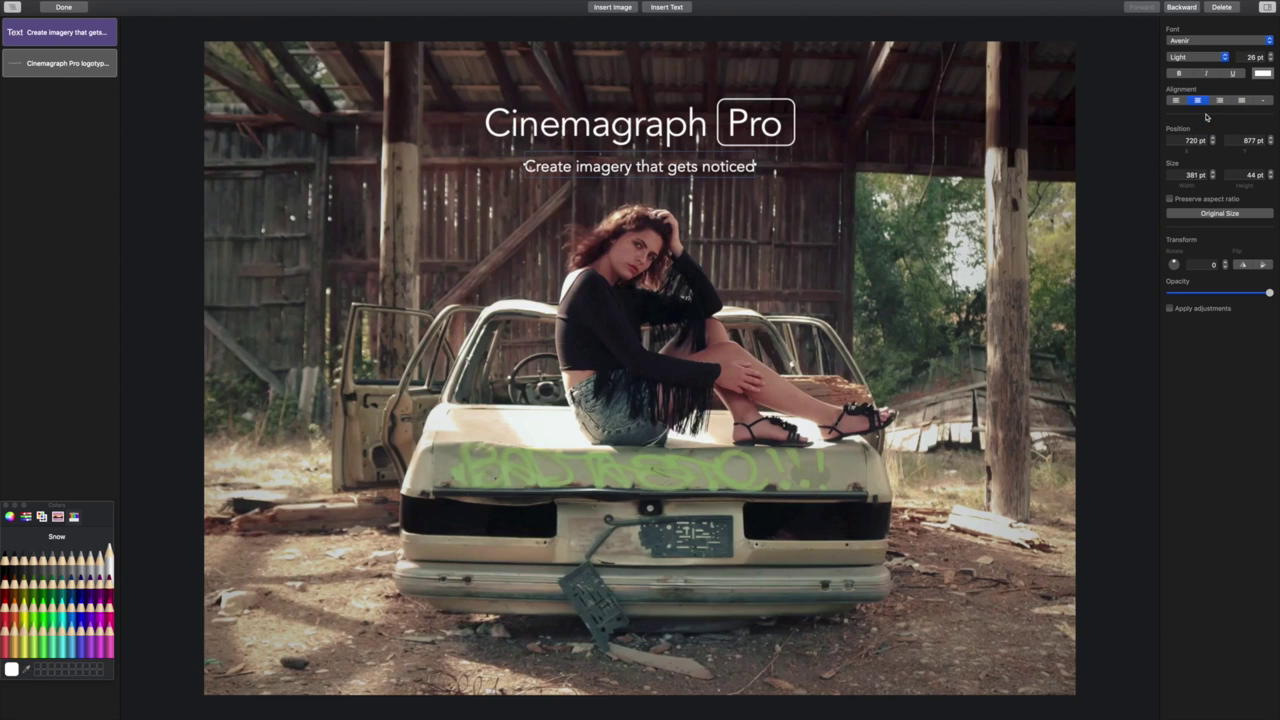
left_click(646, 193)
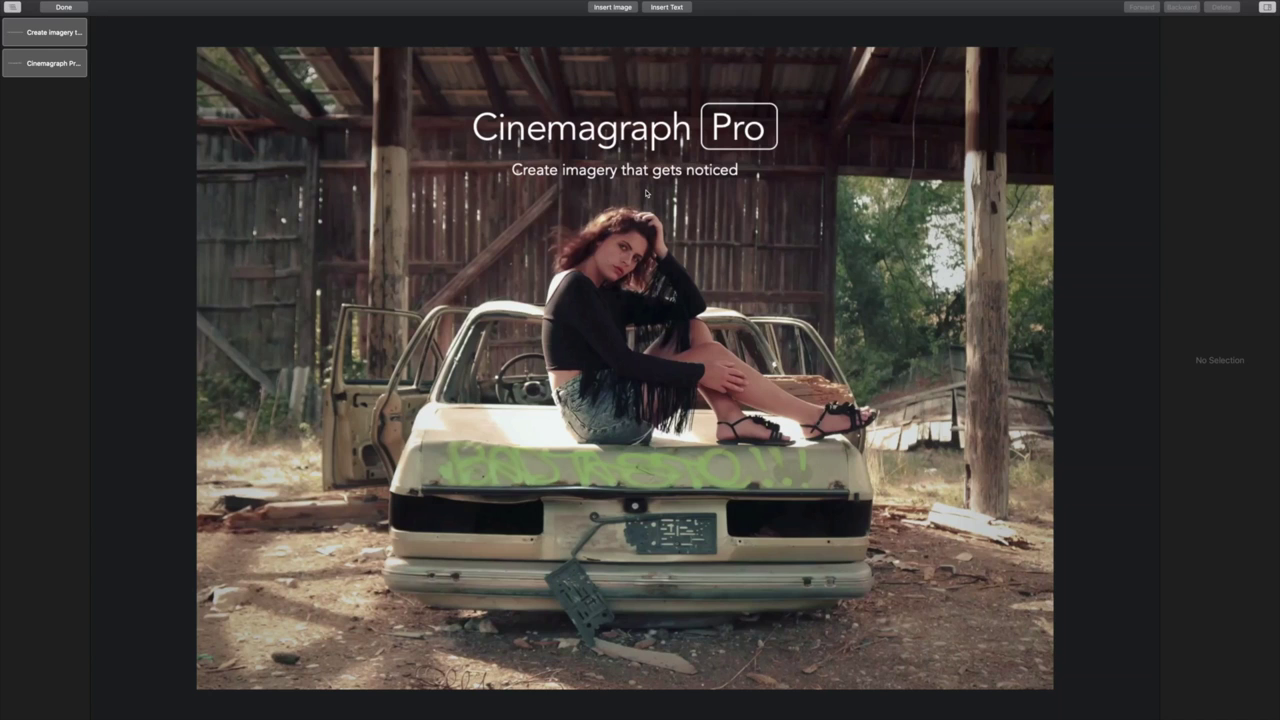
Step: Insert Gradient.png, move it to the top of the frame, and send it behind the title
left_click(605, 9)
left_click(597, 74)
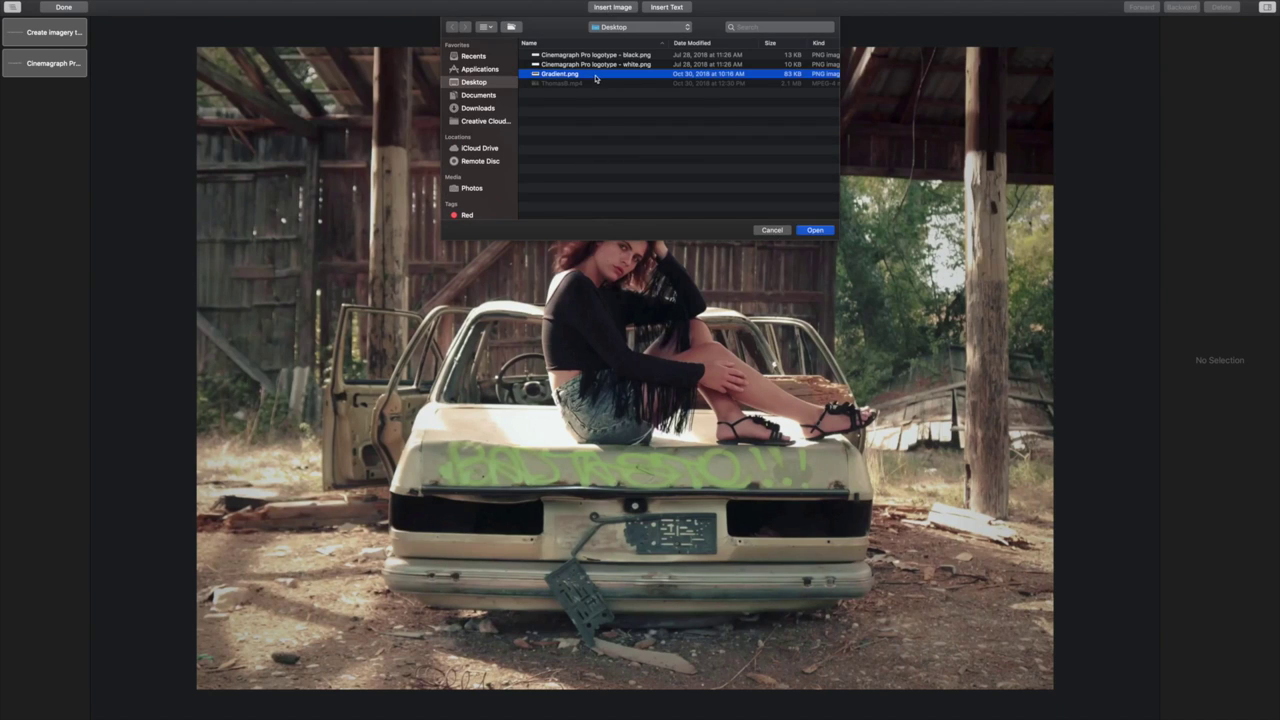
left_click(815, 230)
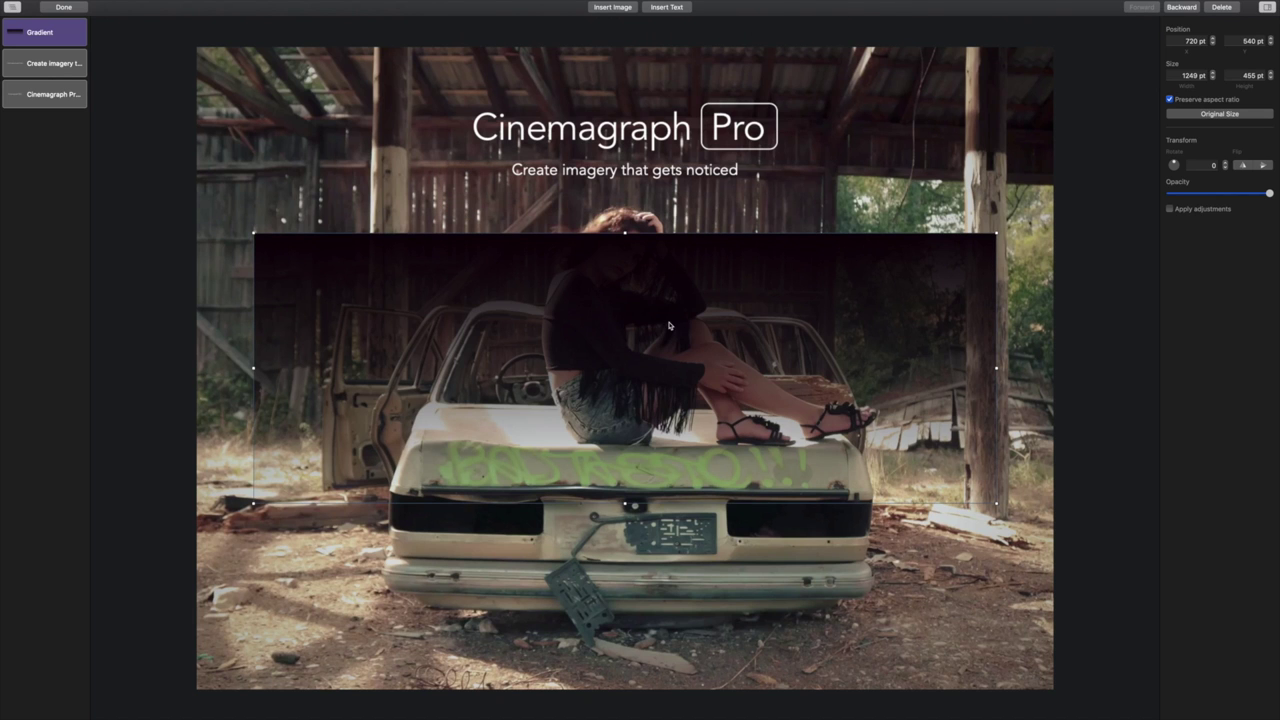
left_click_drag(670, 324, 657, 106)
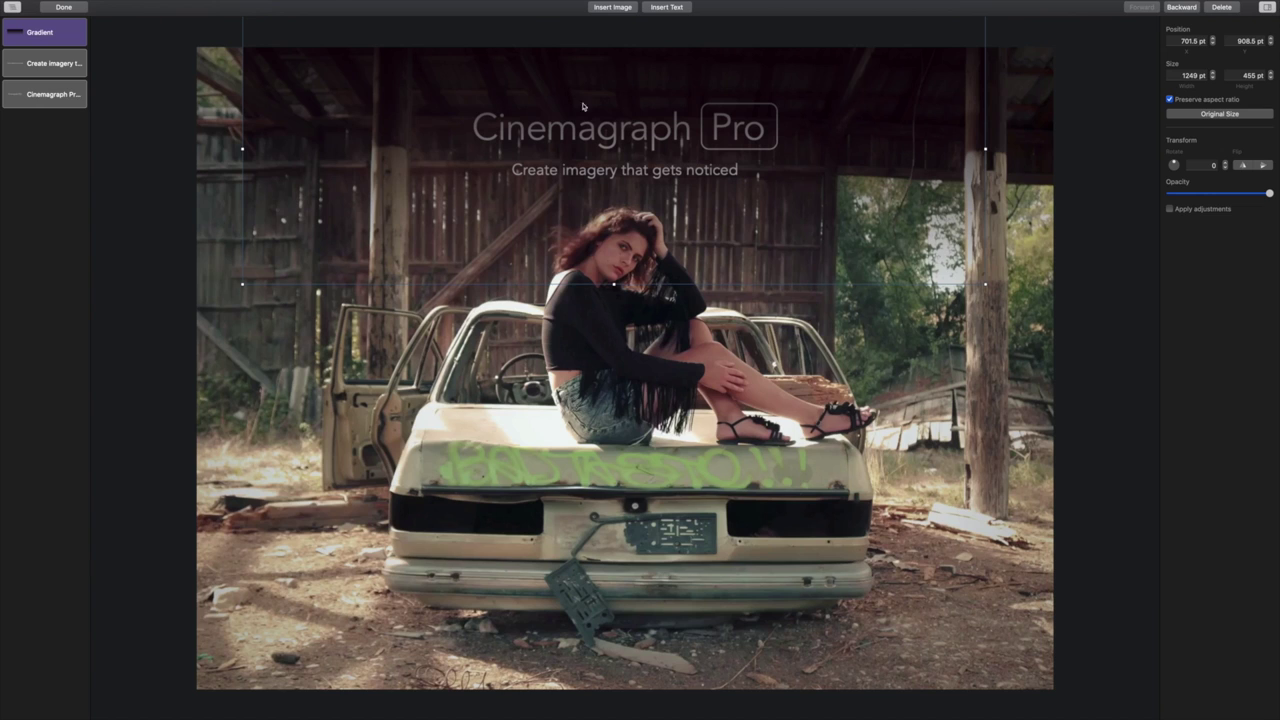
right_click(385, 125)
left_click(405, 148)
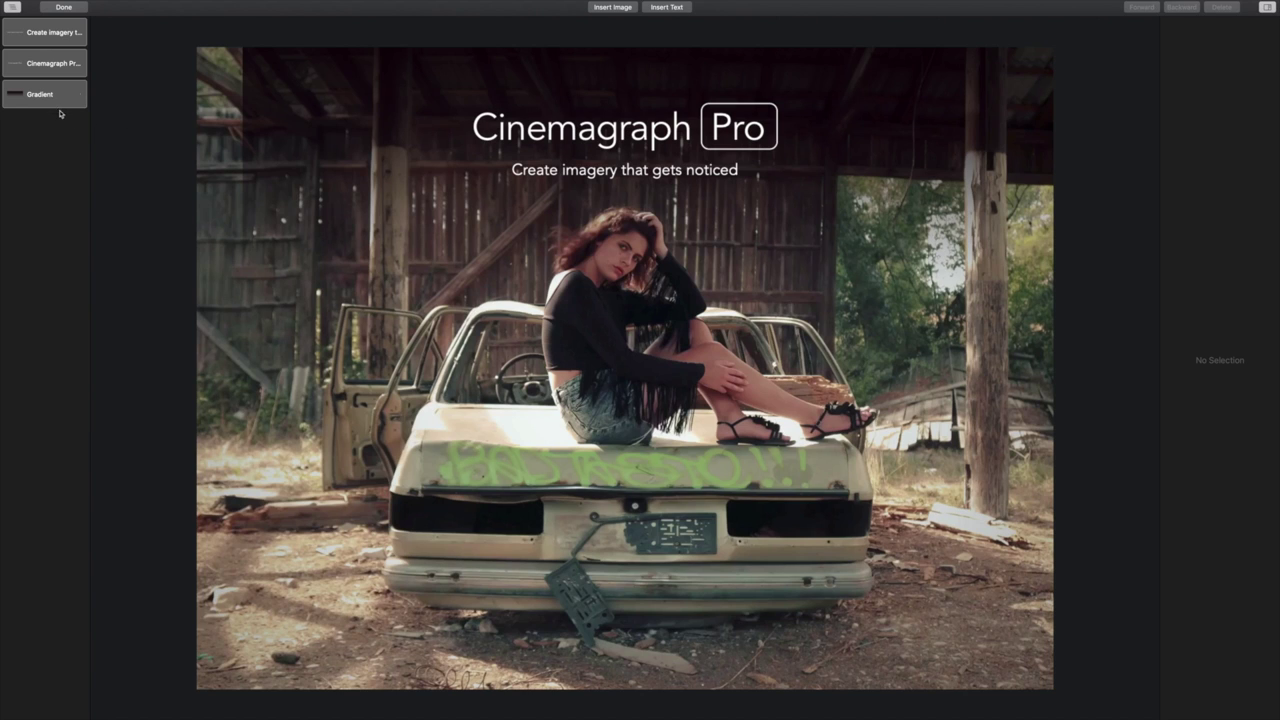
Step: Reorder the layer list so the logo and tagline layers sit above Gradient
left_click_drag(42, 97, 42, 44)
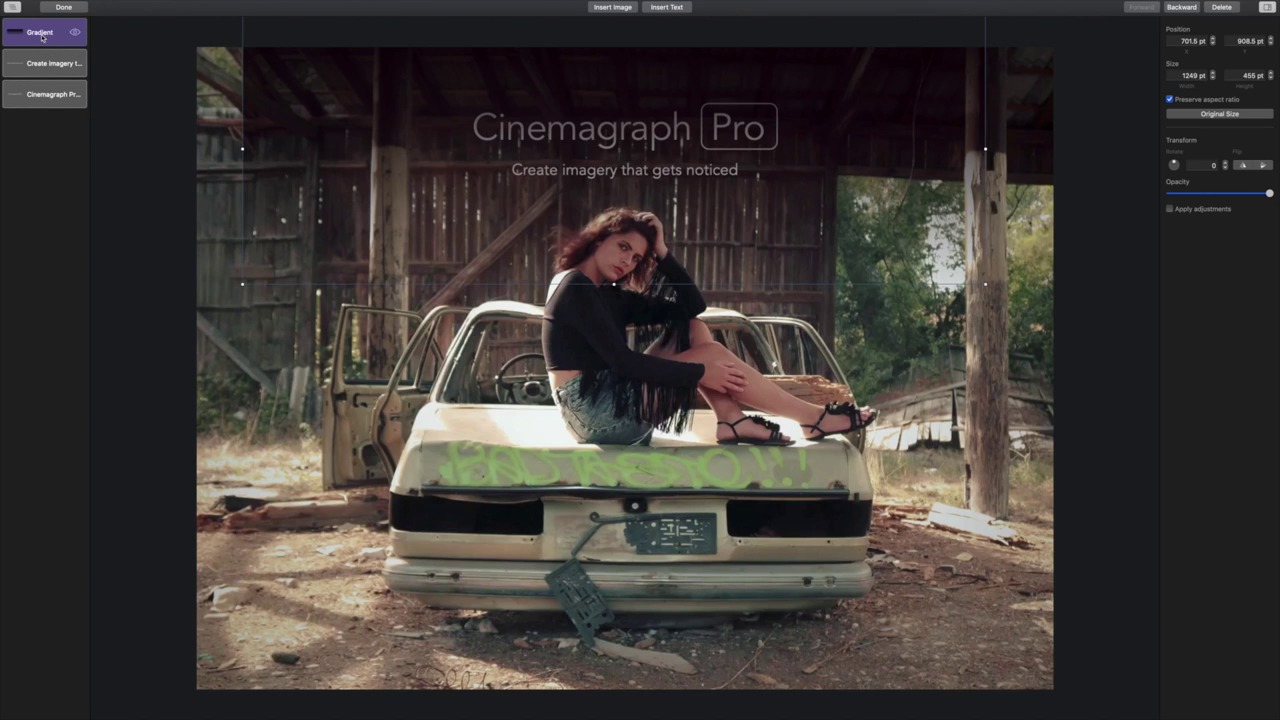
left_click(43, 64)
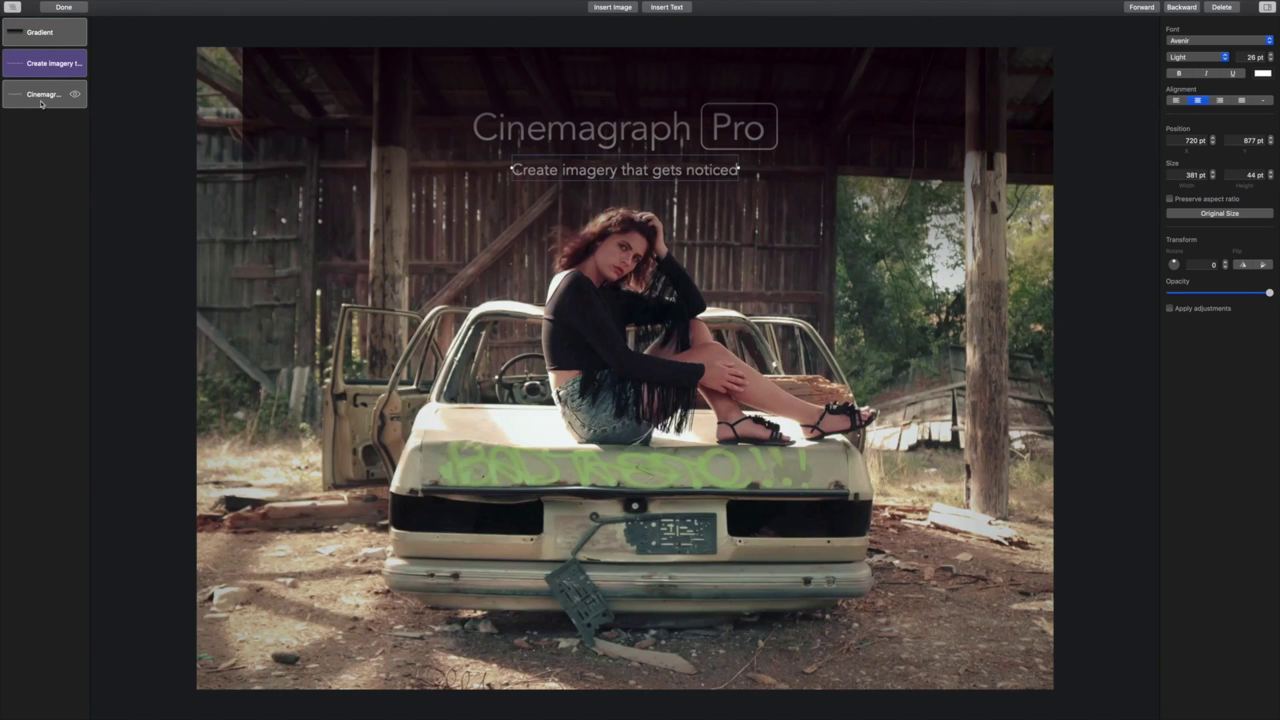
left_click(40, 97, "shift")
left_click_drag(40, 97, 27, 40)
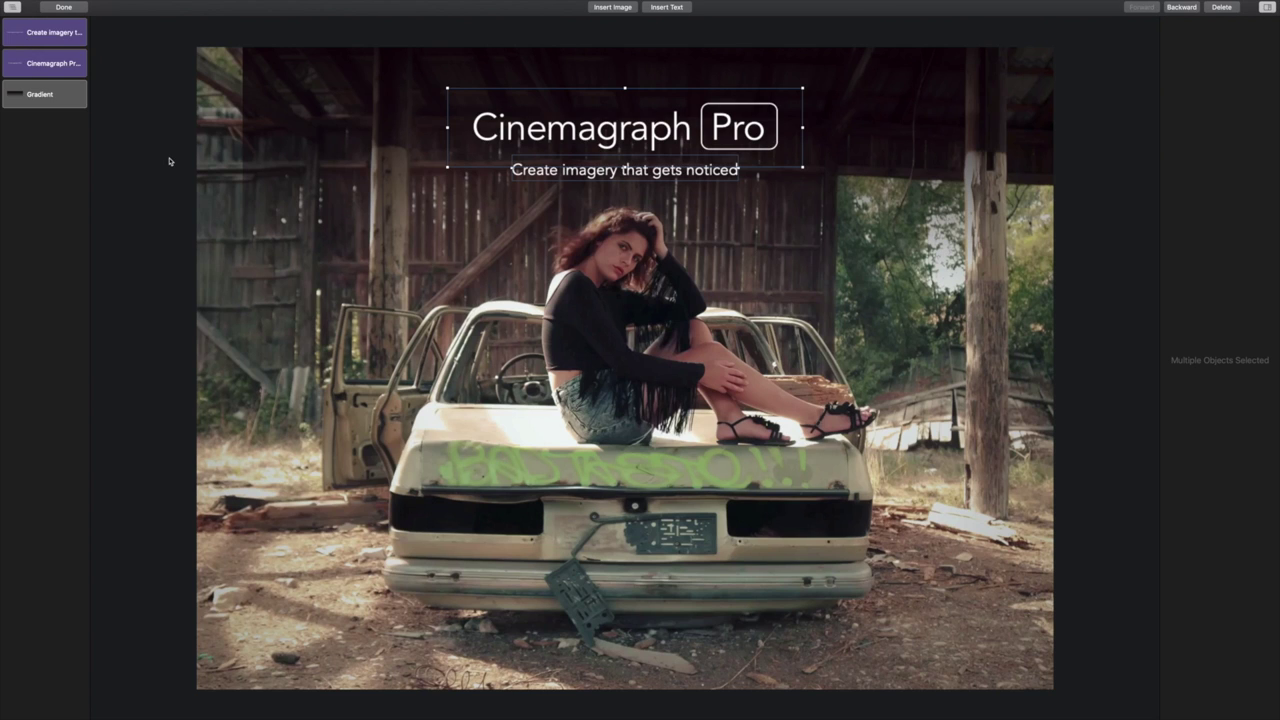
Step: With aspect ratio unlocked, stretch the gradient to both image edges, 1442 × 455 pt
left_click(689, 250)
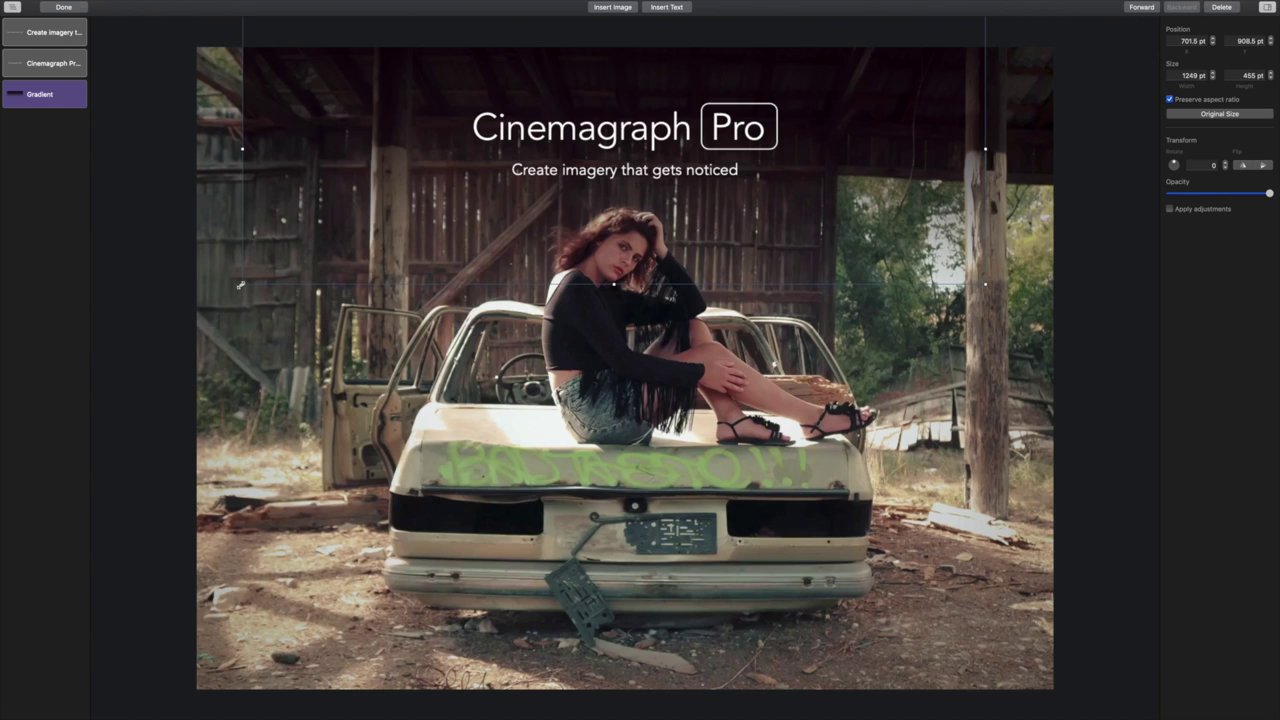
left_click_drag(241, 286, 210, 321)
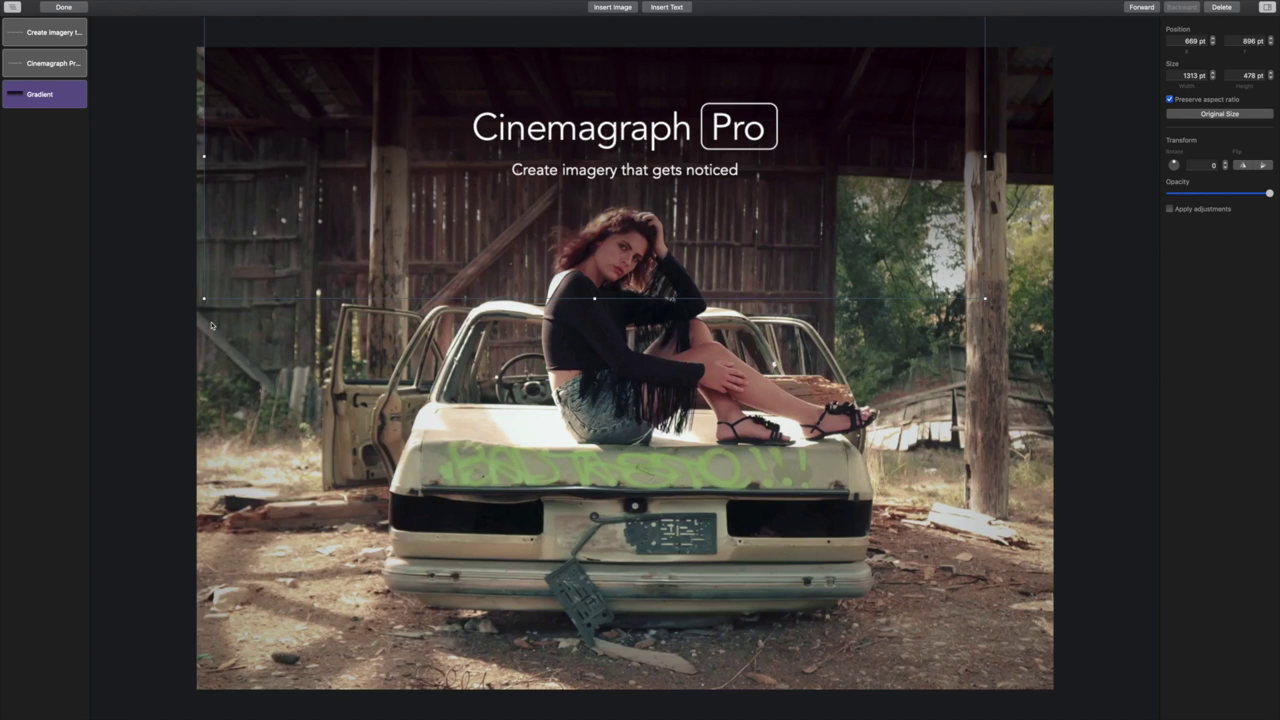
left_click_drag(211, 322, 212, 325)
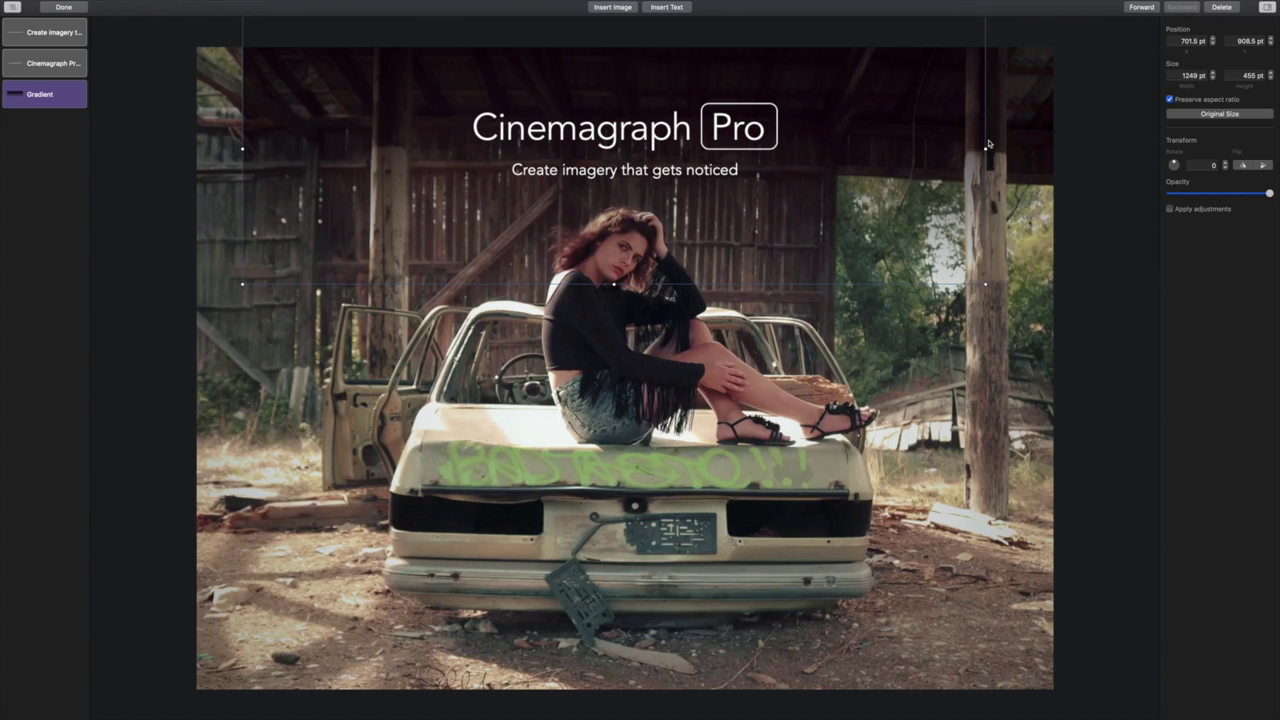
left_click(1169, 100)
left_click_drag(985, 150, 1055, 152)
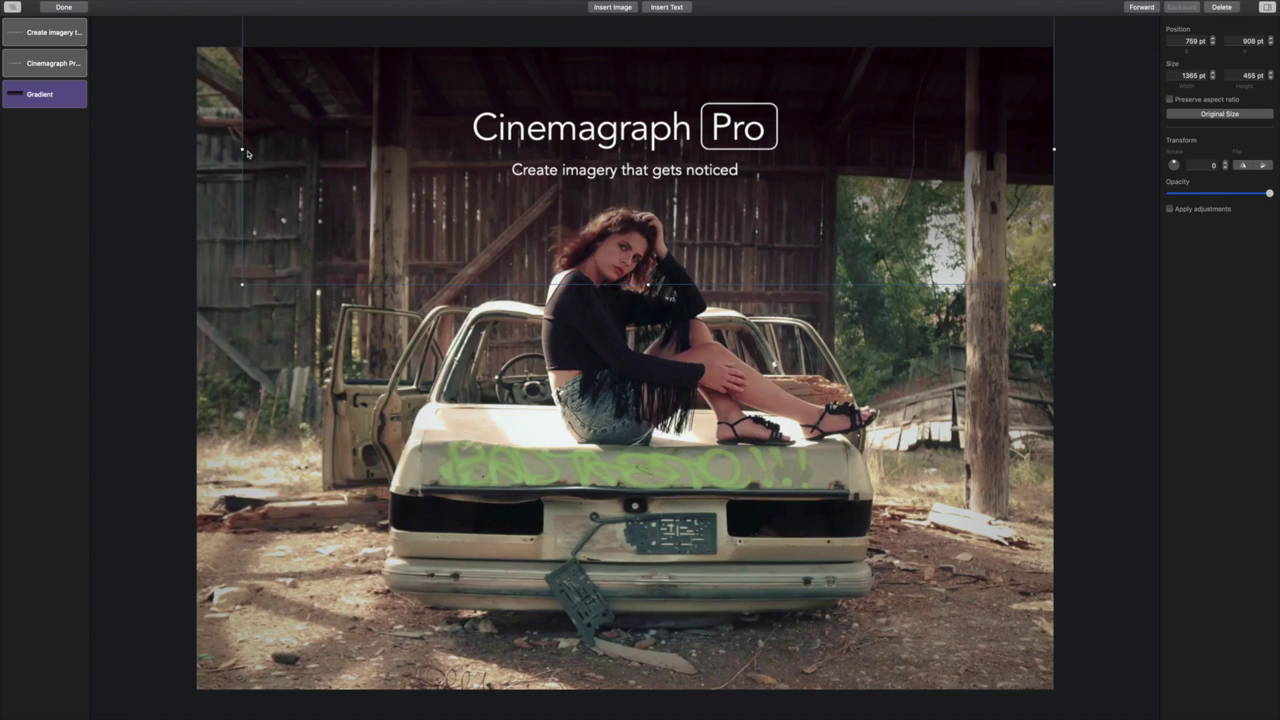
left_click_drag(242, 149, 197, 149)
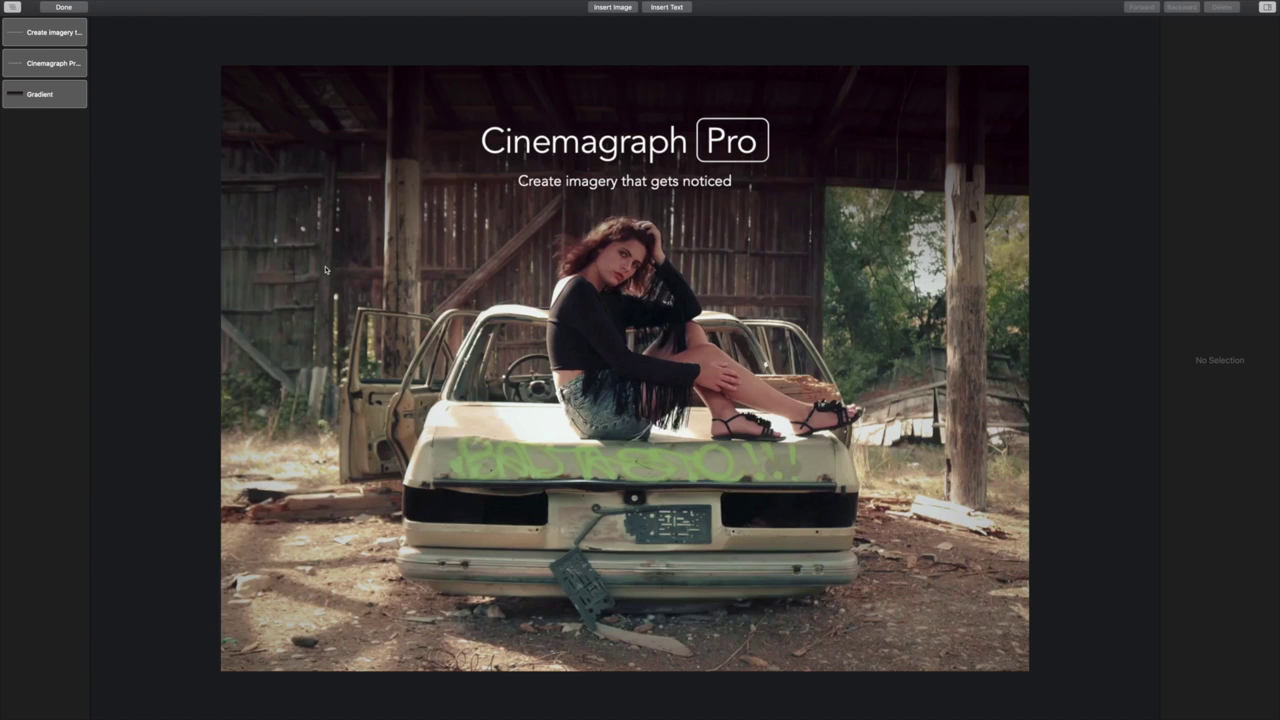
Step: Rename the Gradient layer 'Top gradient' and briefly toggle the tagline's visibility
left_click(45, 95)
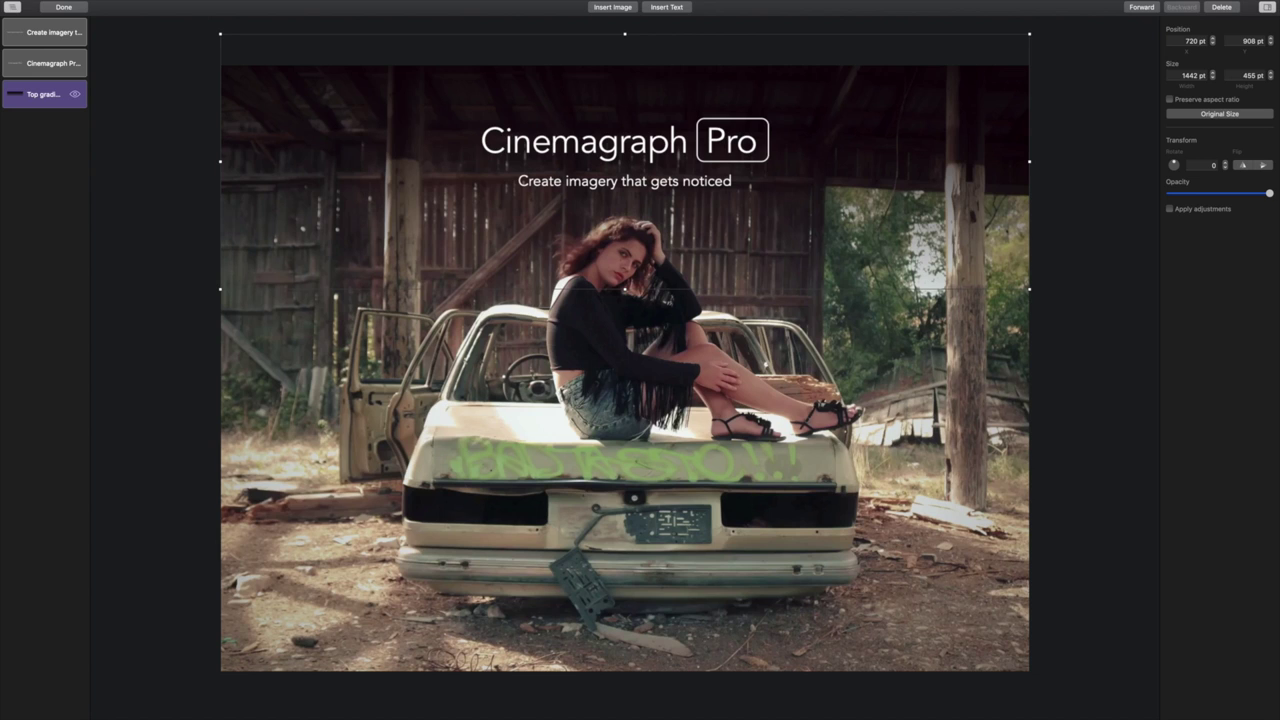
left_click(74, 34)
left_click(74, 35)
Step: Duplicate the top gradient as a new layer named 'Bottom gradient'
right_click(306, 205)
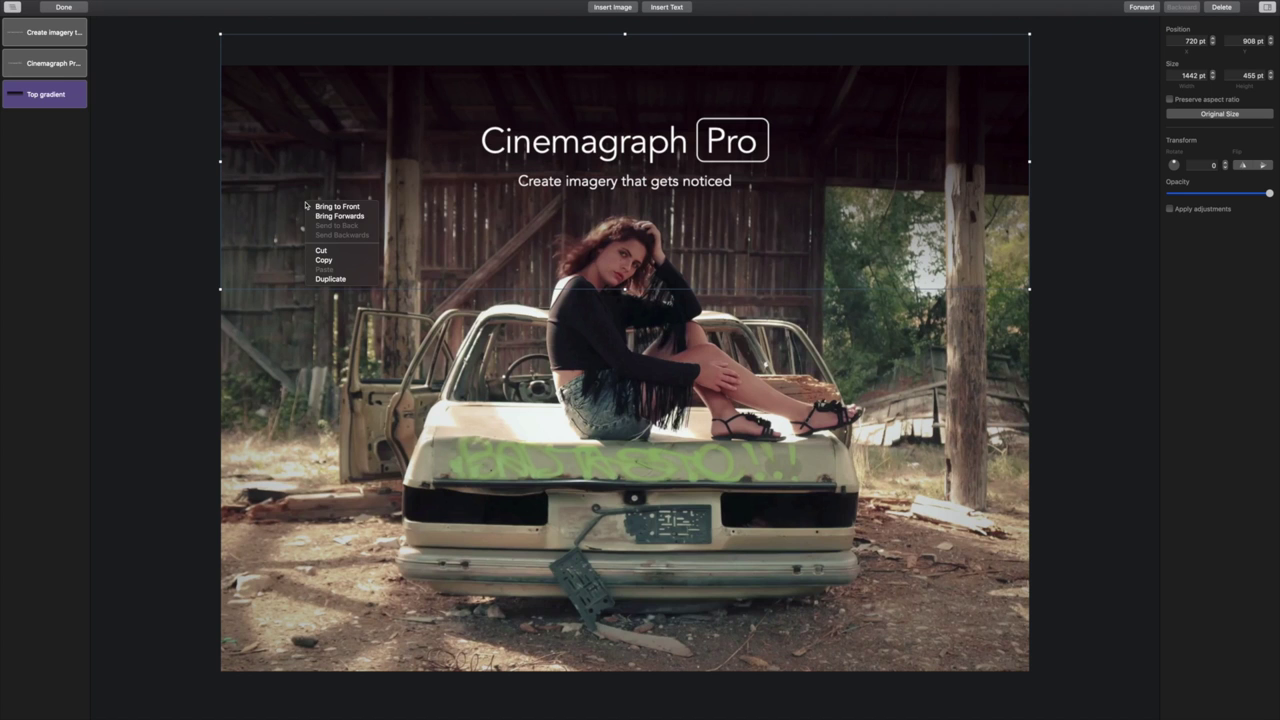
left_click(336, 277)
type("Bott")
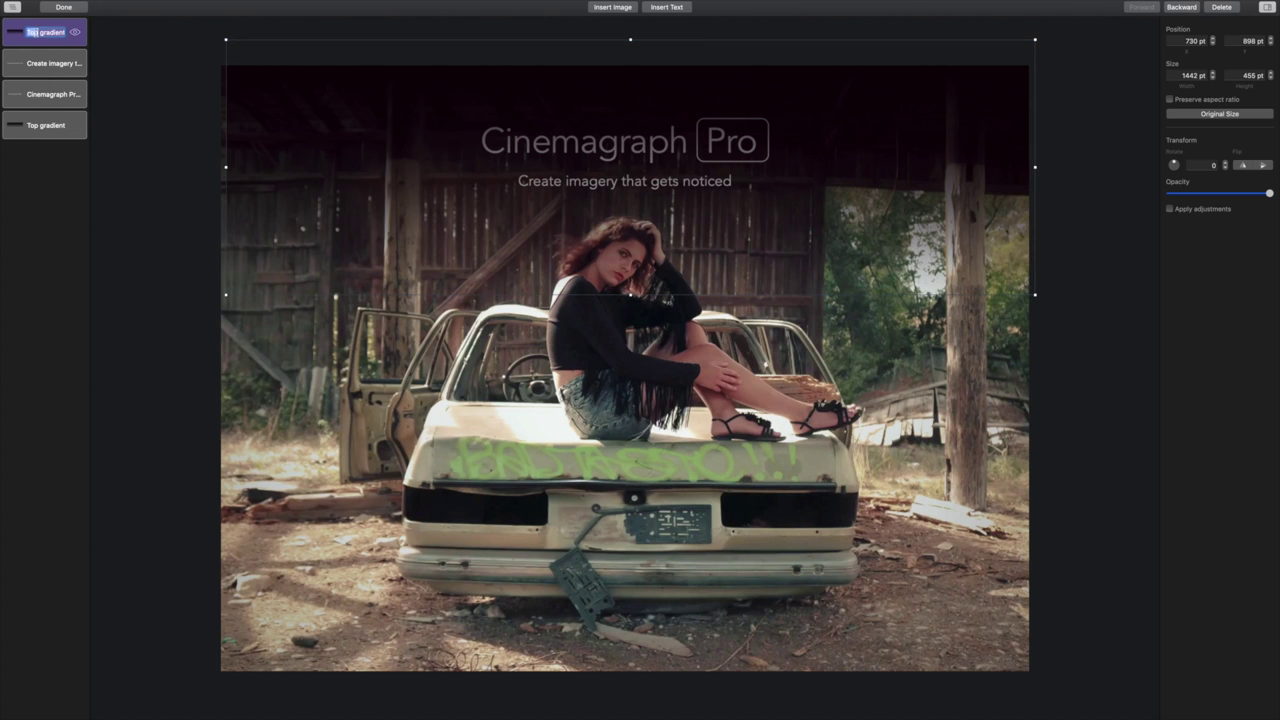
type("om")
key("Return")
left_click_drag(416, 168, 410, 628)
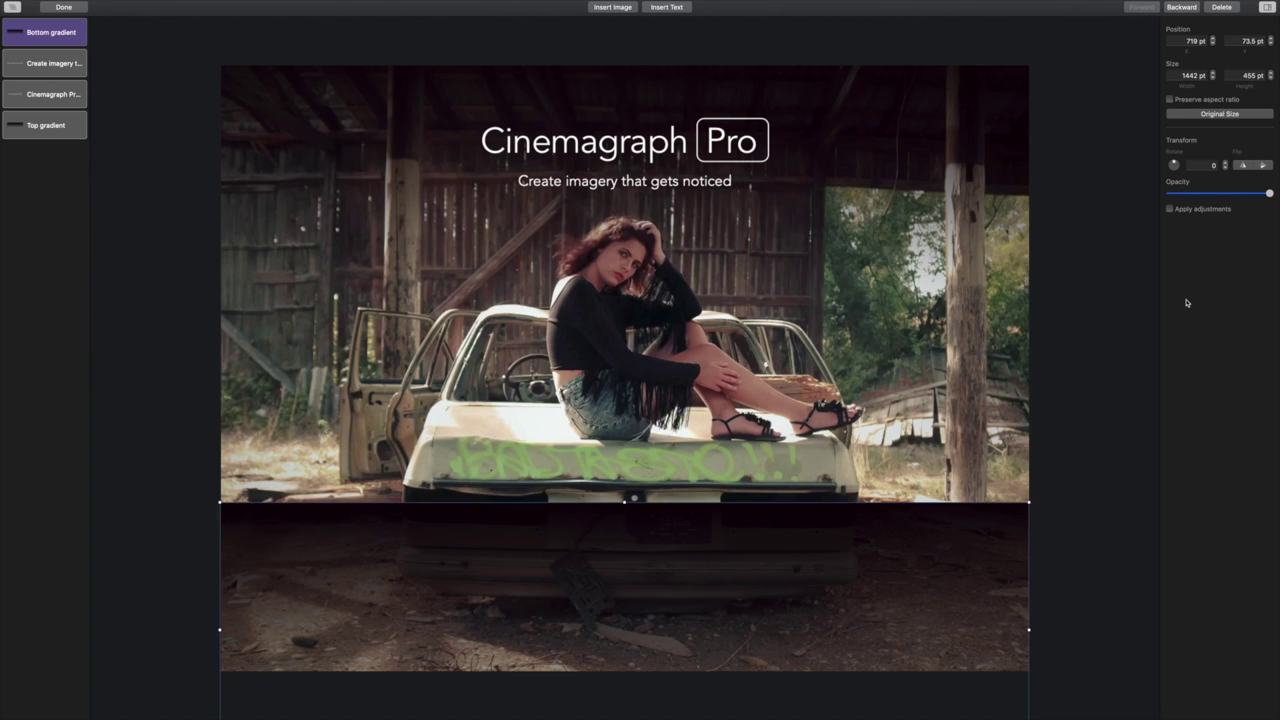
left_click(1263, 166)
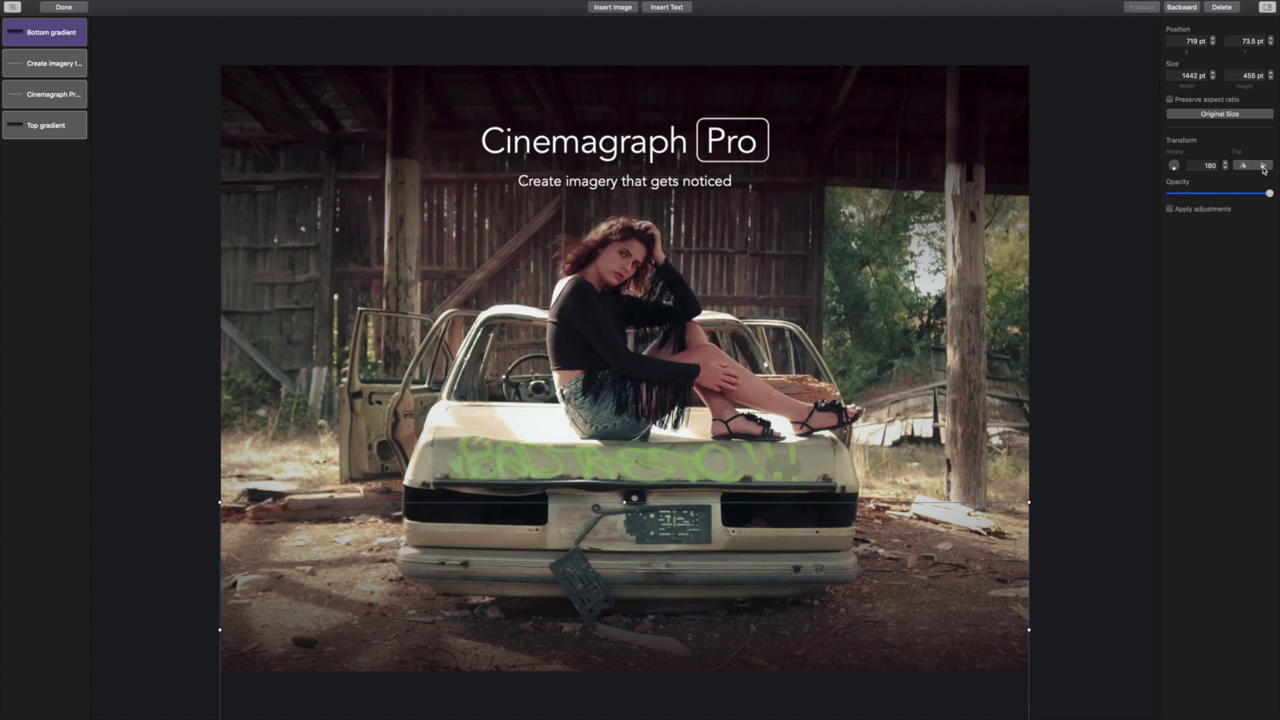
left_click(1263, 166)
left_click(1244, 167)
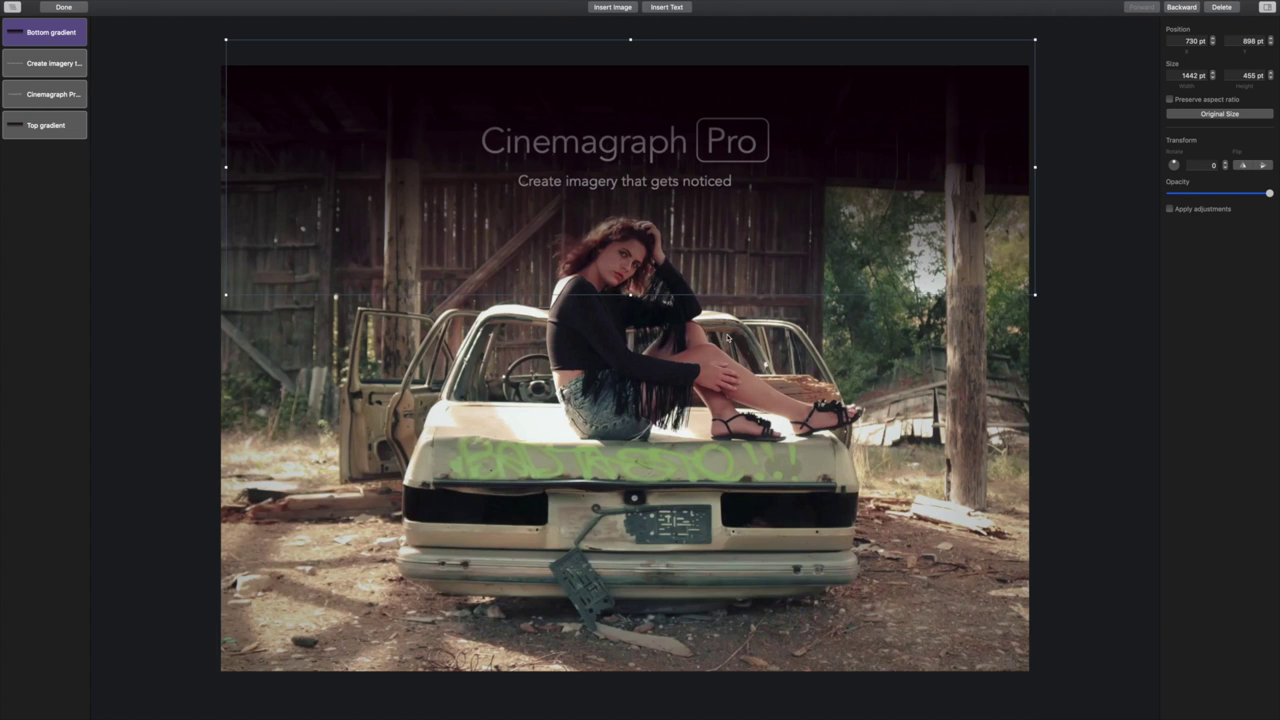
Step: Rotate the Bottom gradient 180° and place it along the image's bottom edge
left_click_drag(494, 277, 562, 512)
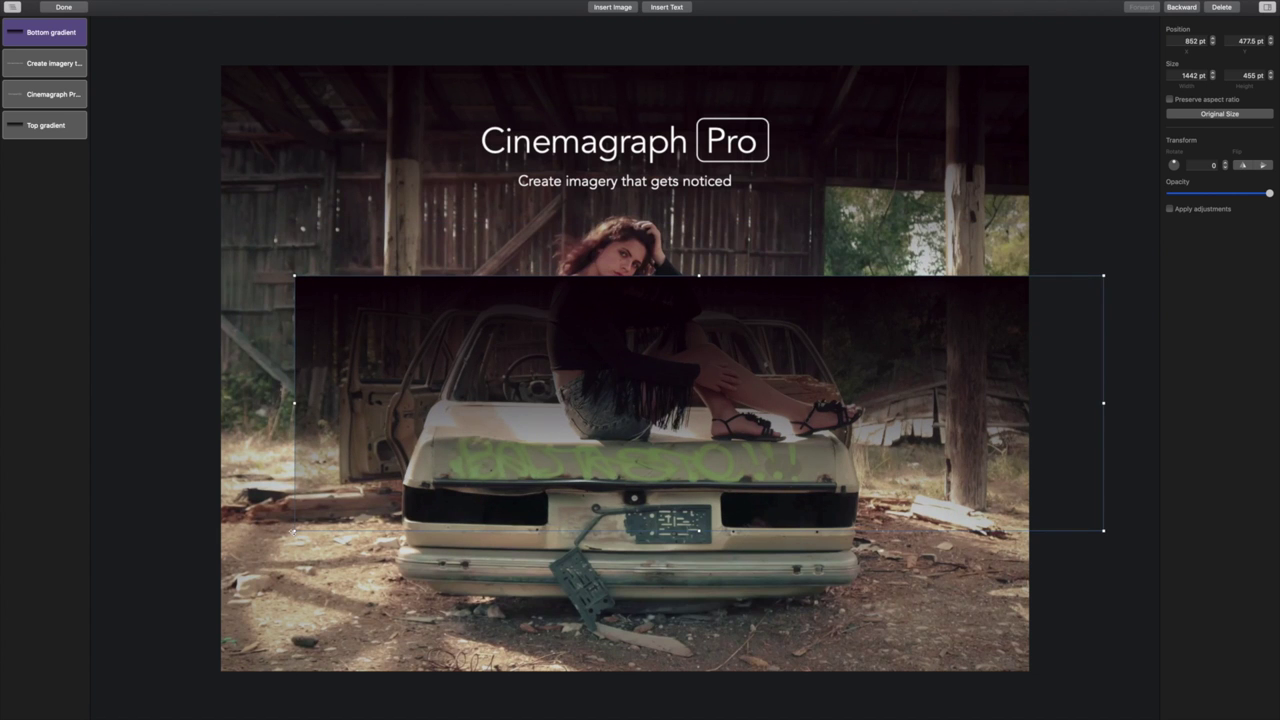
left_click_drag(294, 535, 879, 287)
key("shift")
left_click_drag(675, 466, 601, 679)
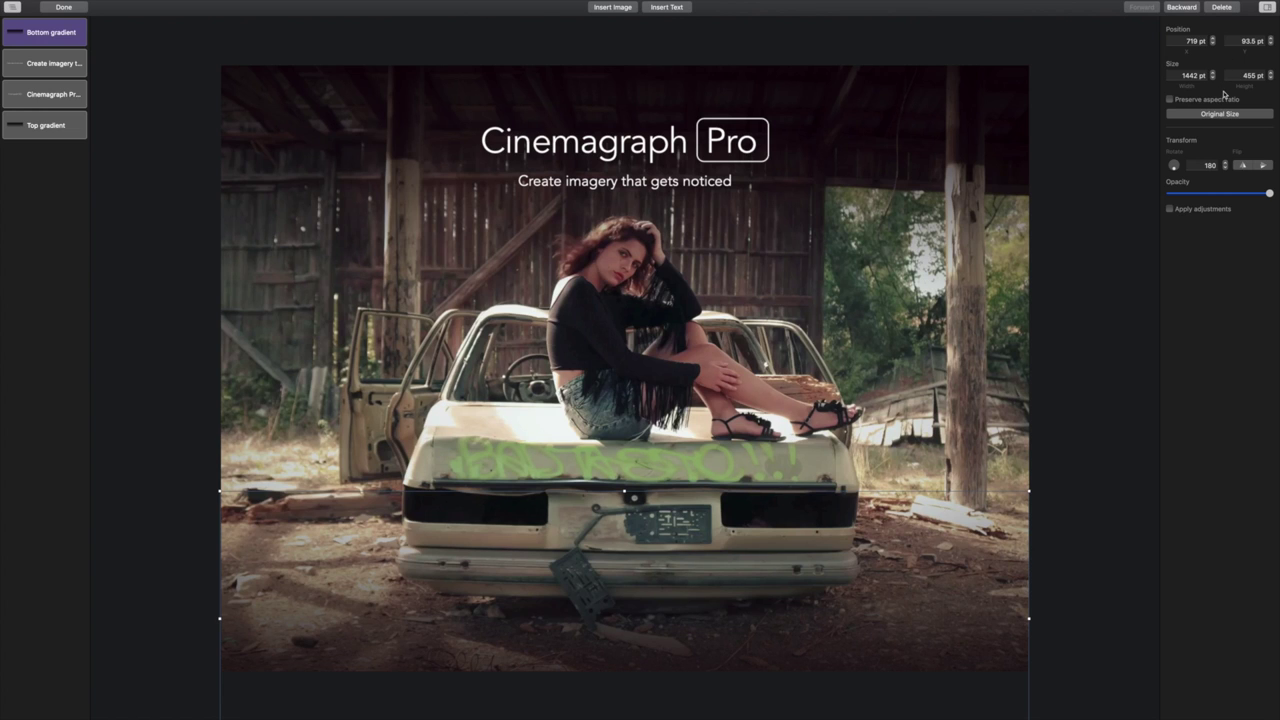
left_click(664, 88)
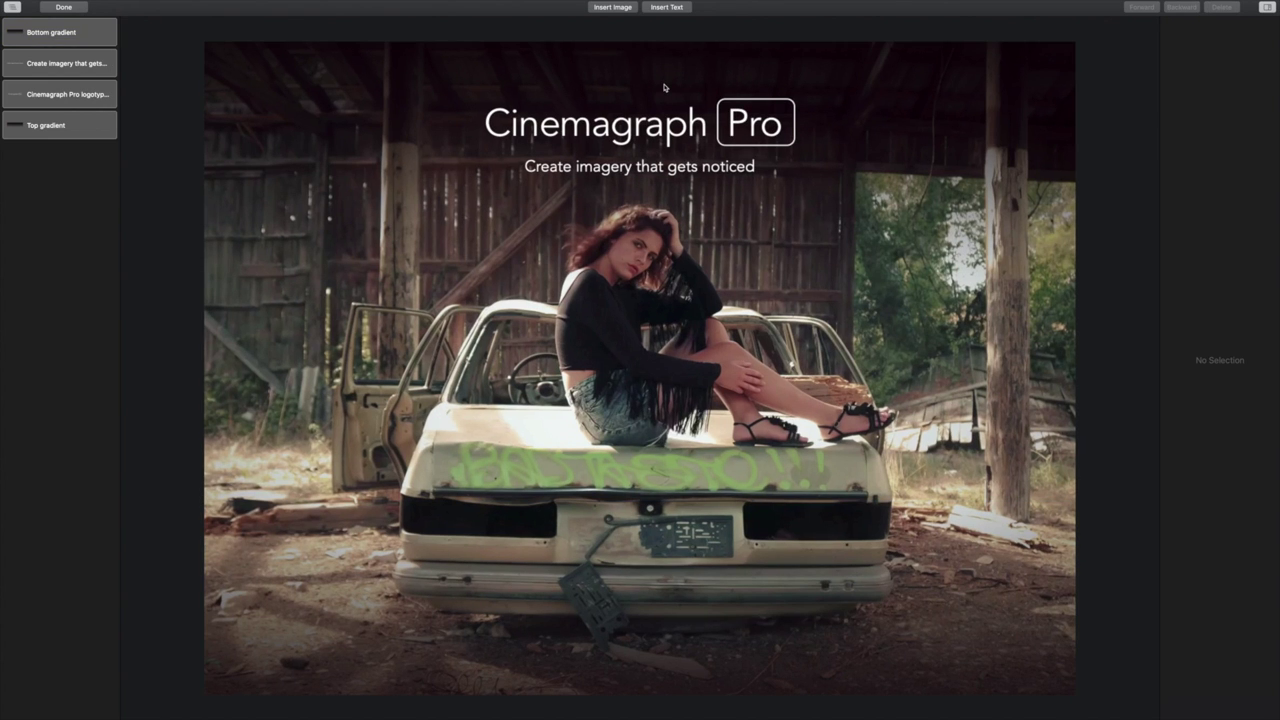
left_click(662, 10)
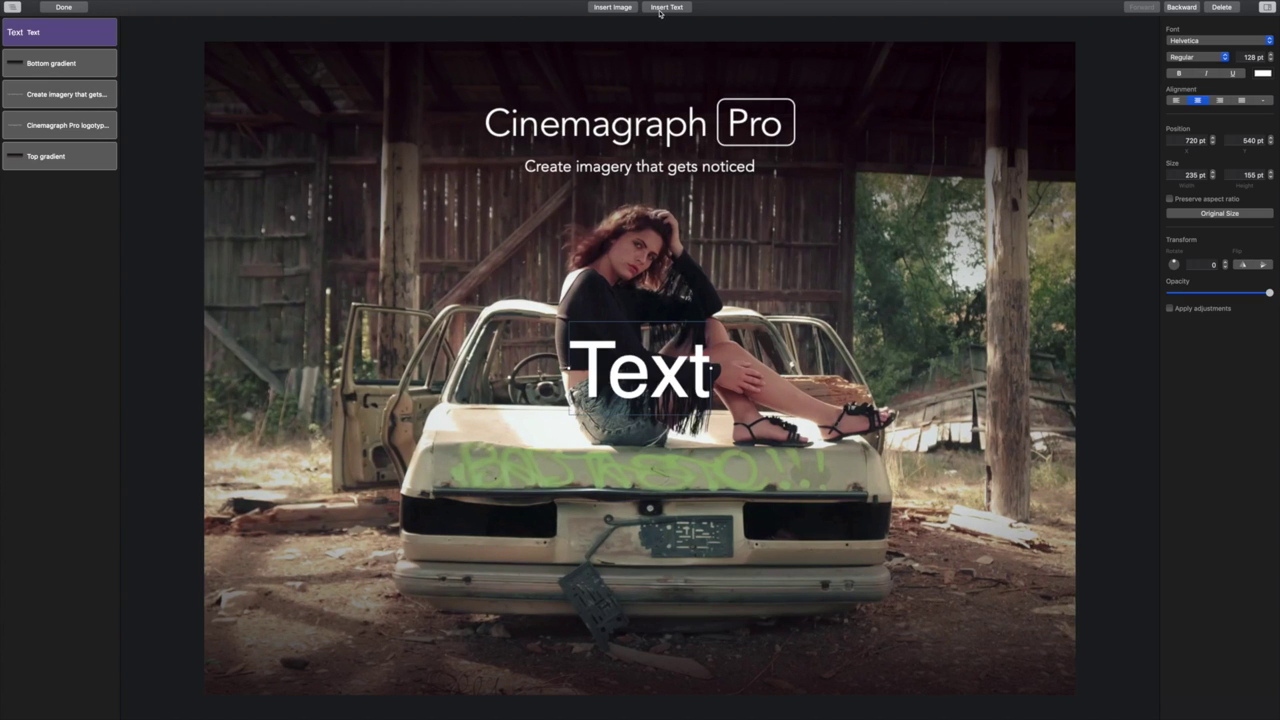
Step: Add the artist credit in 16 pt Avenir Light, bottom-right, with slightly lowered opacity
type("ThomasB")
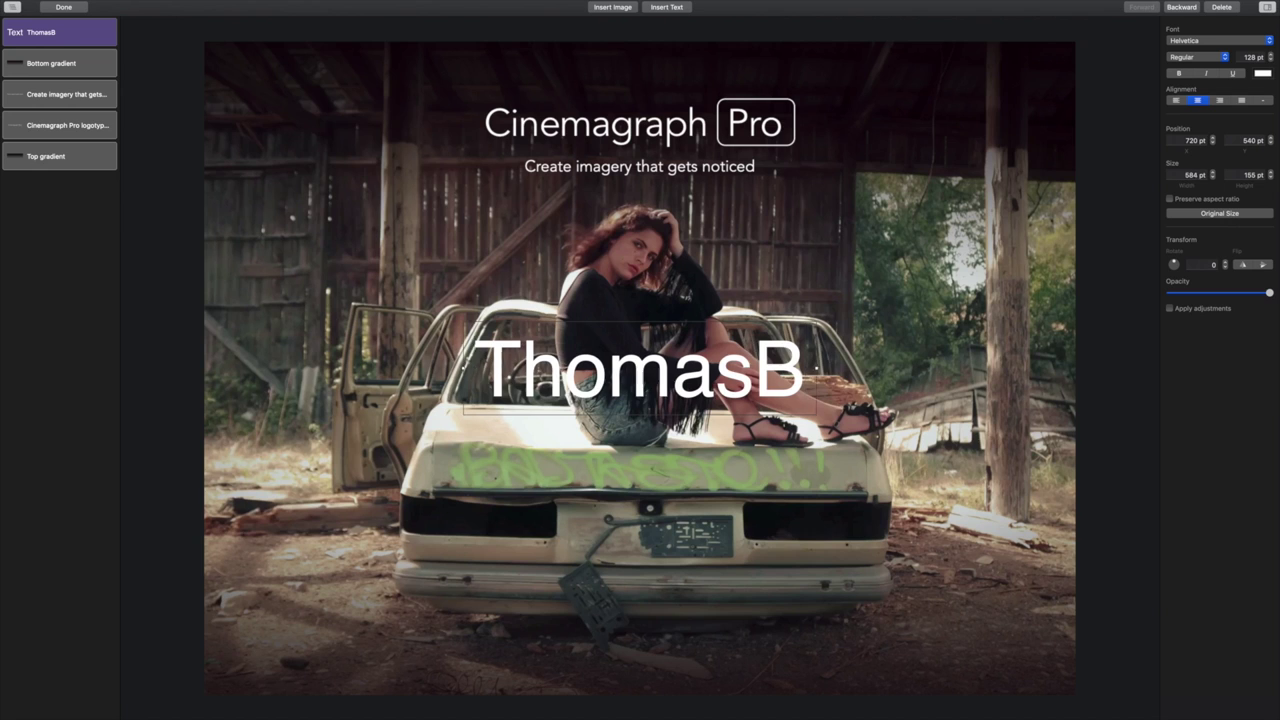
type(" | Flixel")
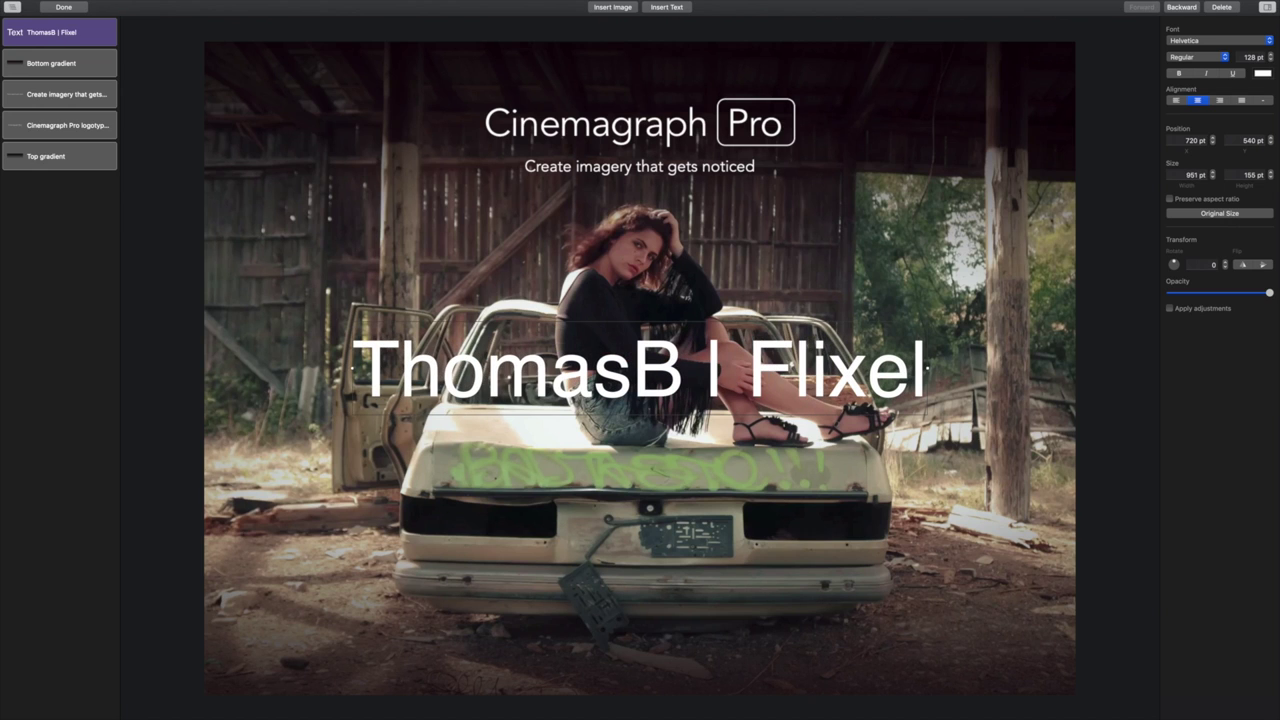
double_click(1254, 57)
type("16")
key("Return")
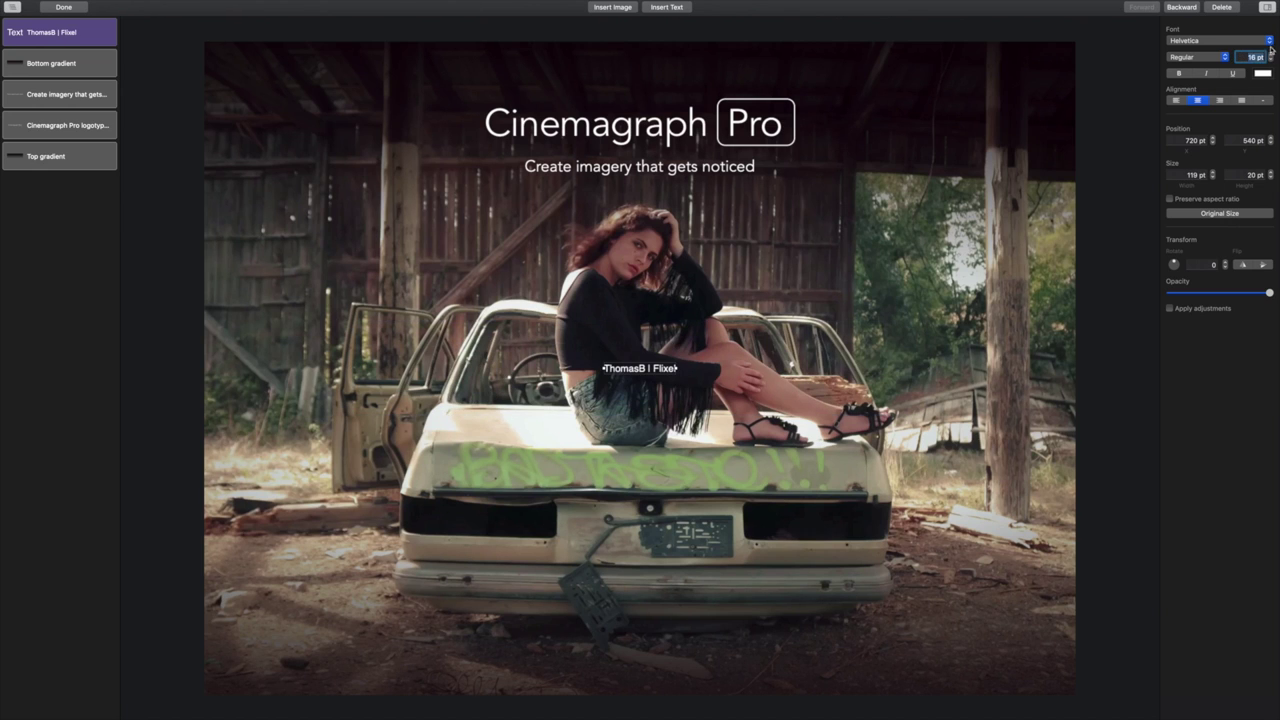
left_click(1215, 40)
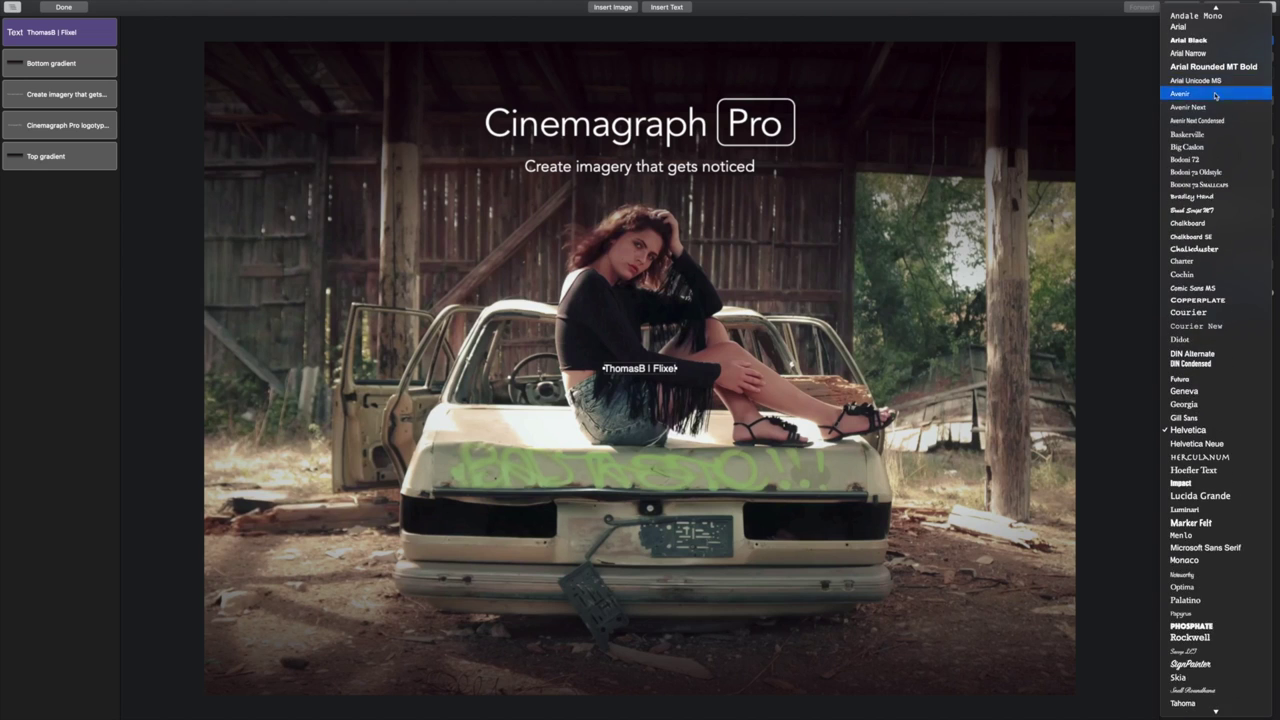
left_click(1216, 88)
left_click(1224, 58)
left_click(1215, 115)
left_click_drag(638, 376, 1032, 690)
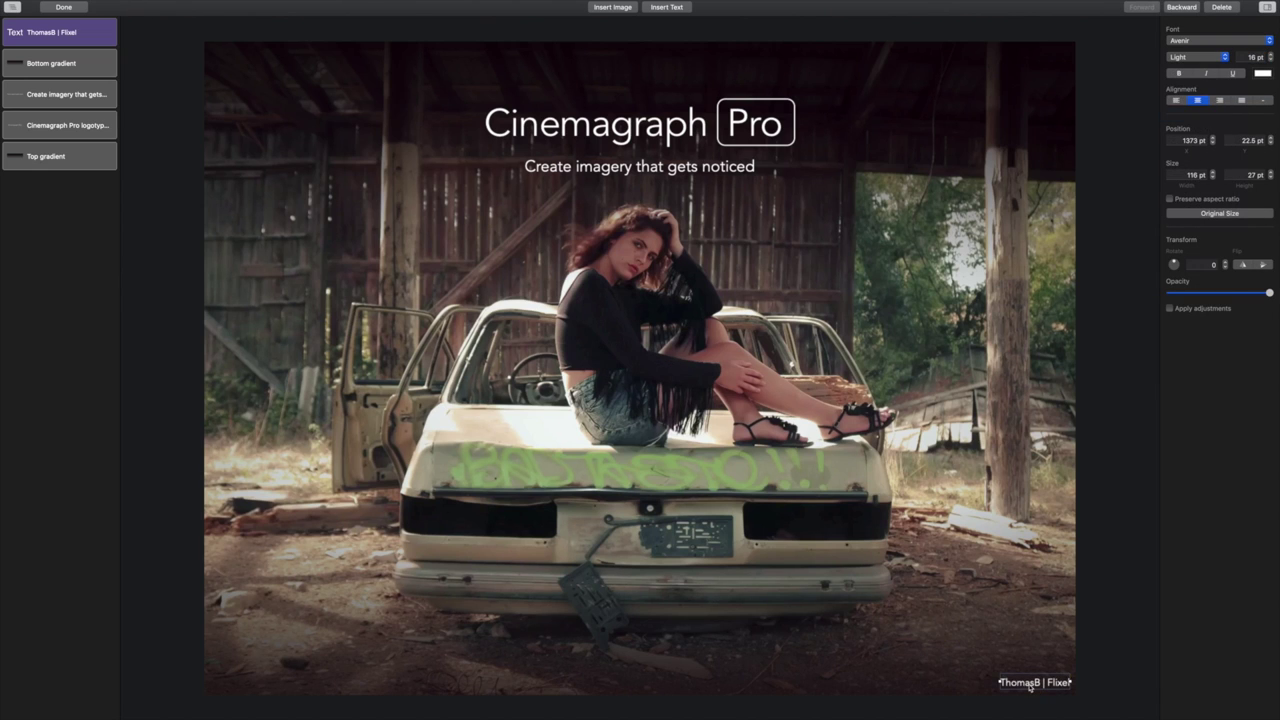
mouse_move(1269, 293)
left_mouse_down()
mouse_move(1188, 296)
mouse_move(1249, 296)
left_mouse_up()
Step: Turn on Apply adjustments for the artist credit overlay and finish overlay editing
left_click(62, 7)
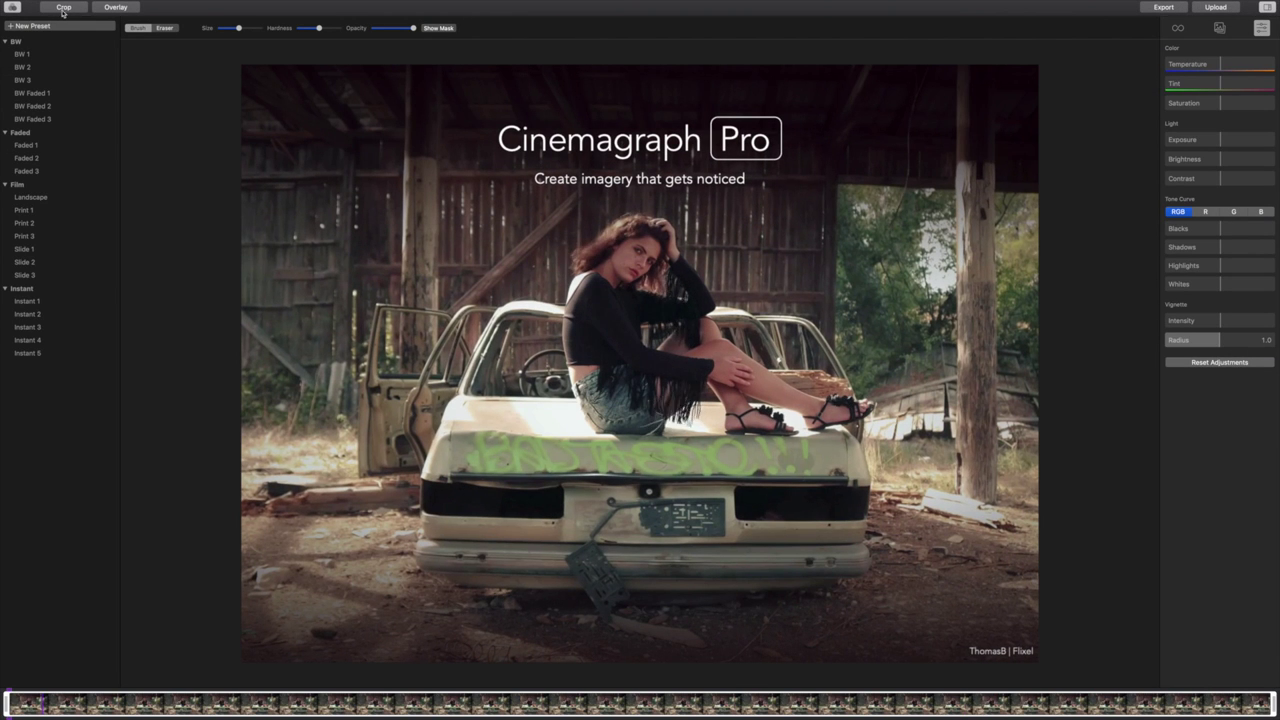
left_click(108, 10)
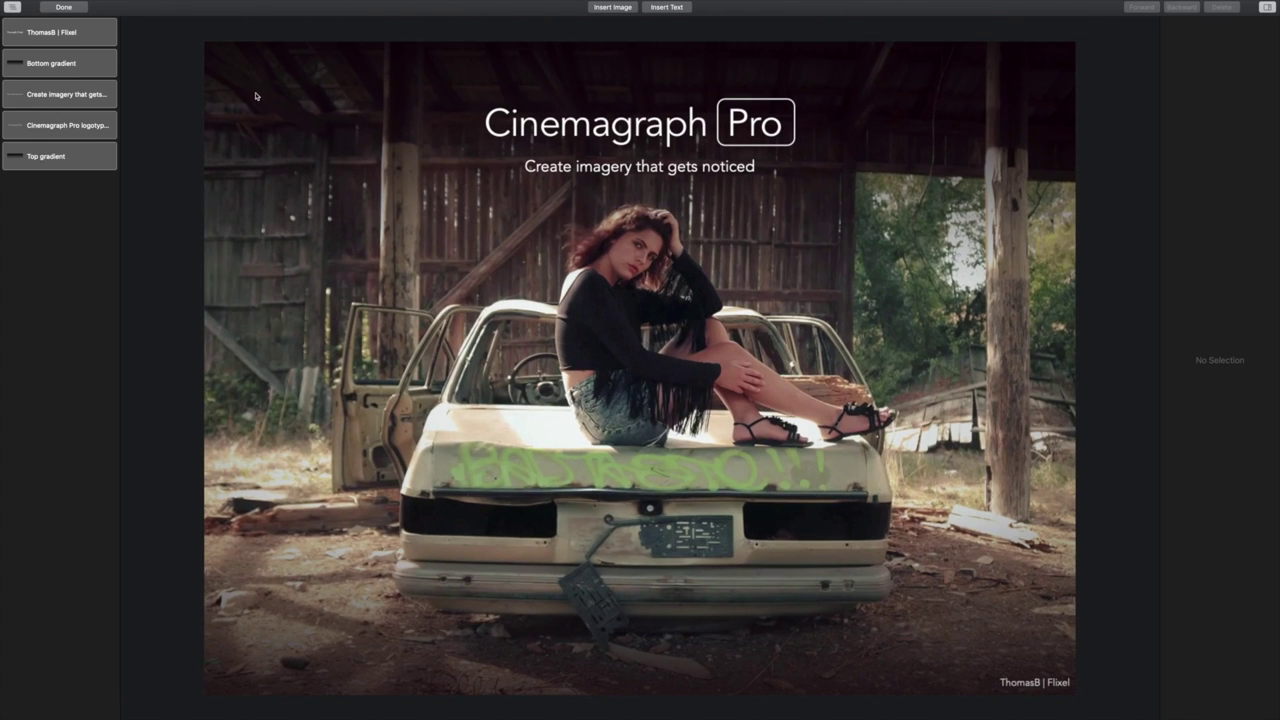
left_click(1014, 686)
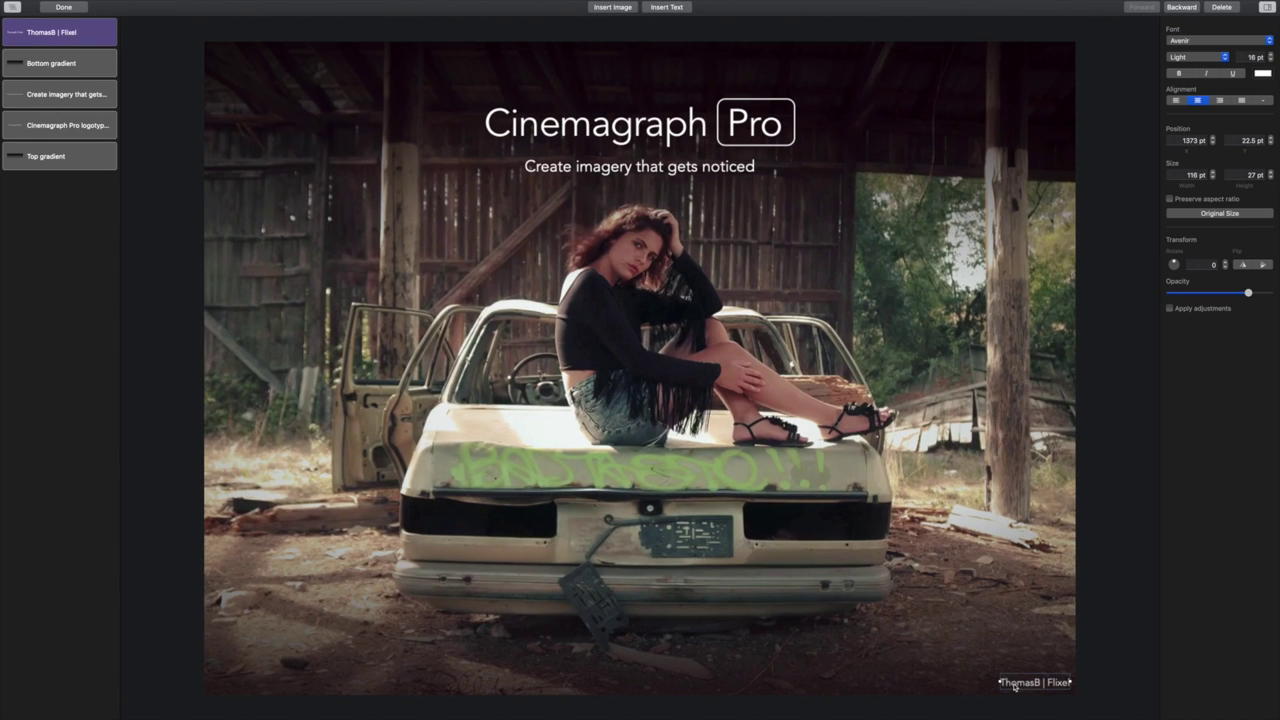
left_click(1170, 308)
left_click(63, 7)
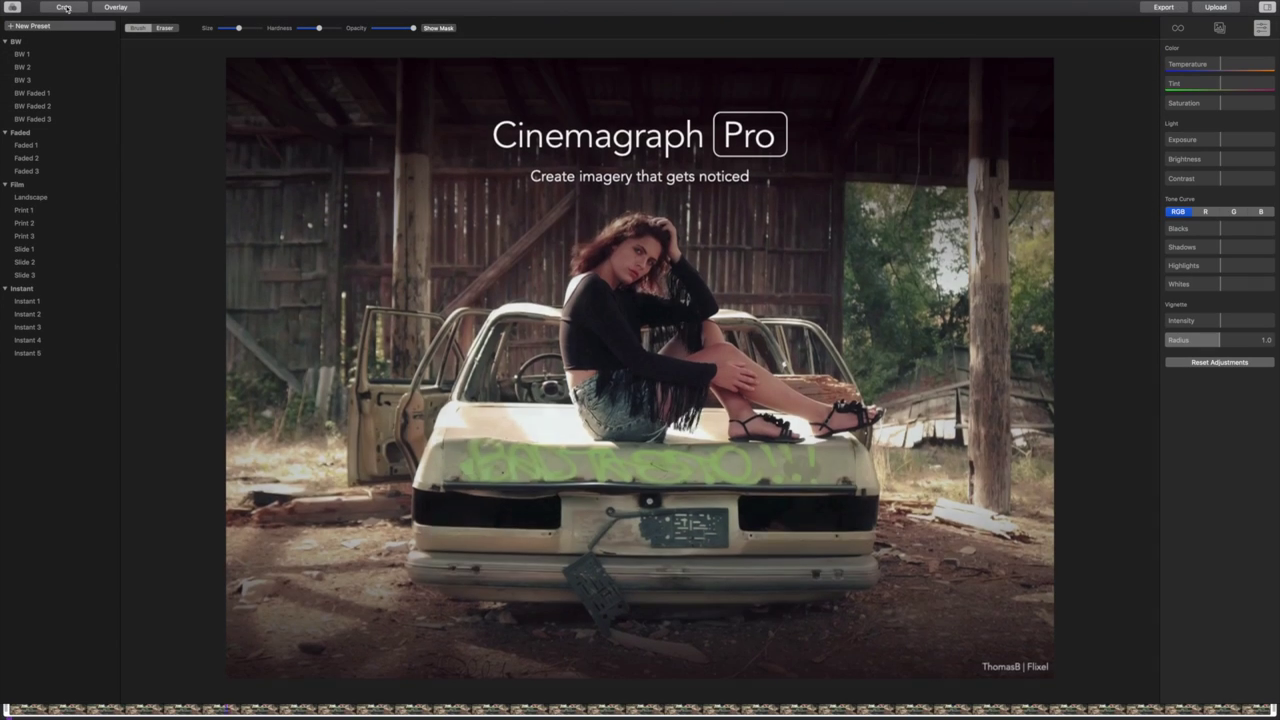
Step: Export using the Facebook Ad Upload preset: H.264 MP4, 1440 × 1080, 30 FPS
left_click(1146, 9)
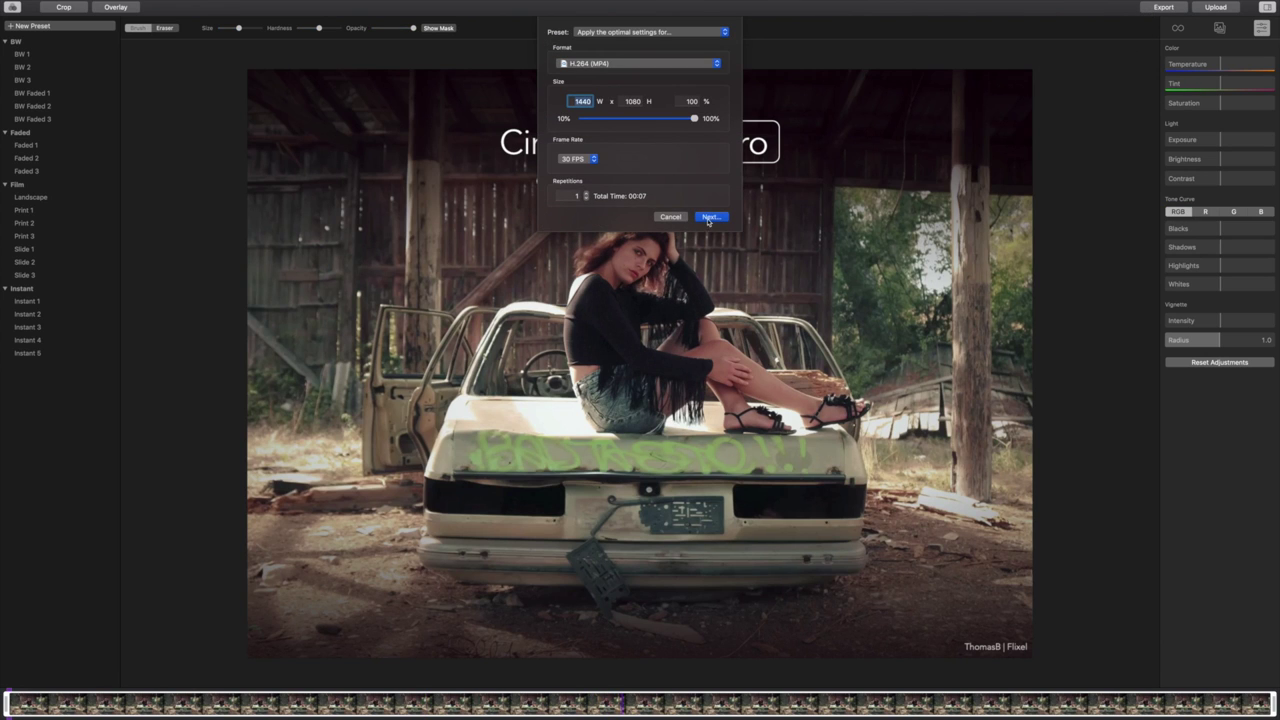
left_click(721, 35)
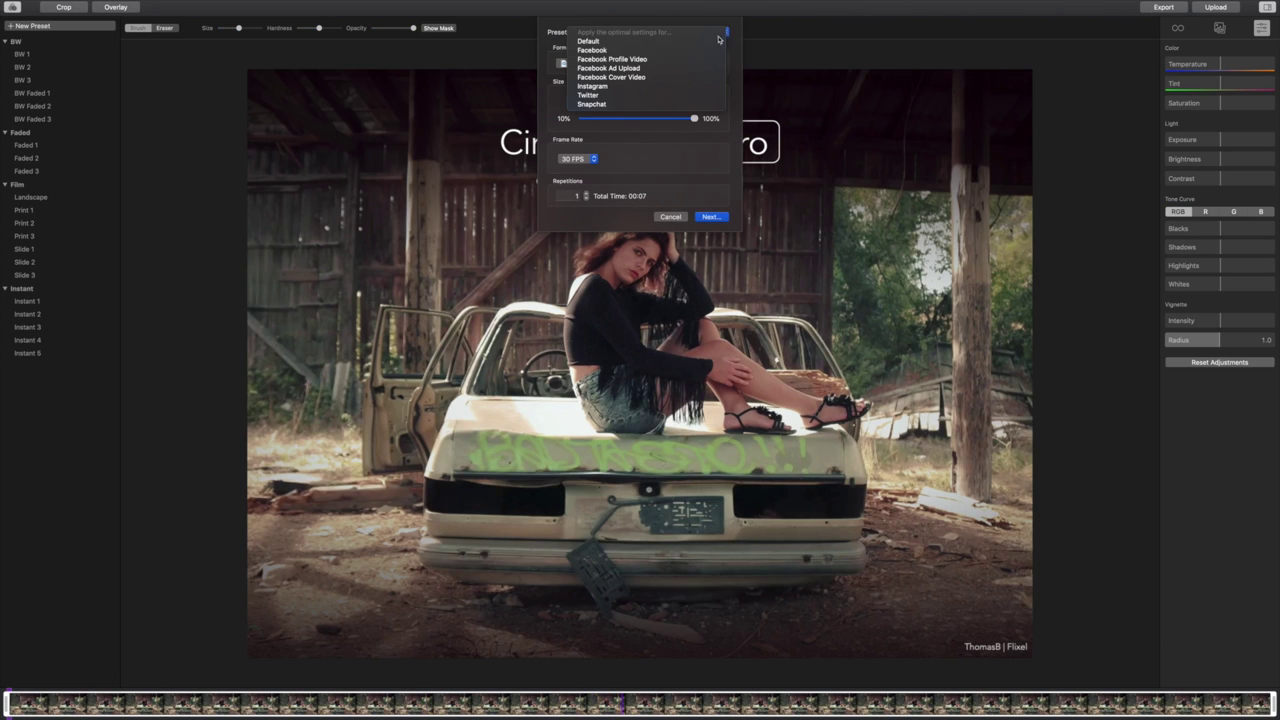
left_click(678, 68)
left_click(710, 217)
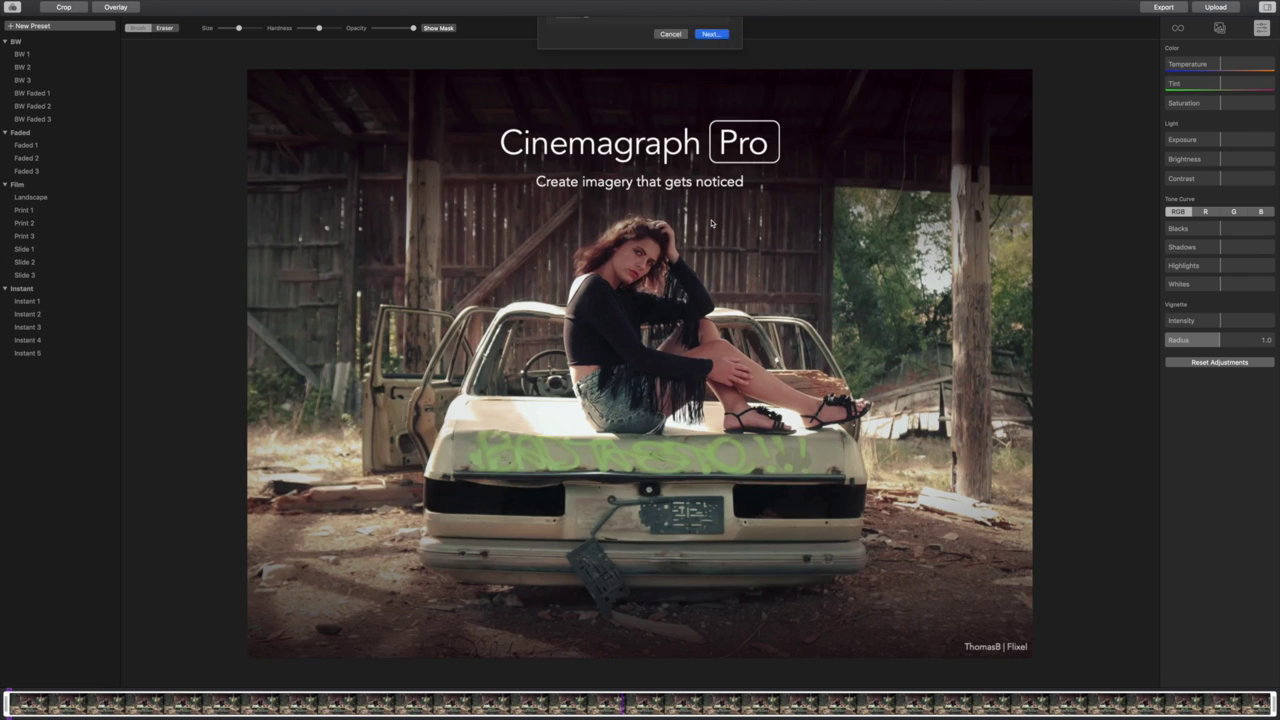